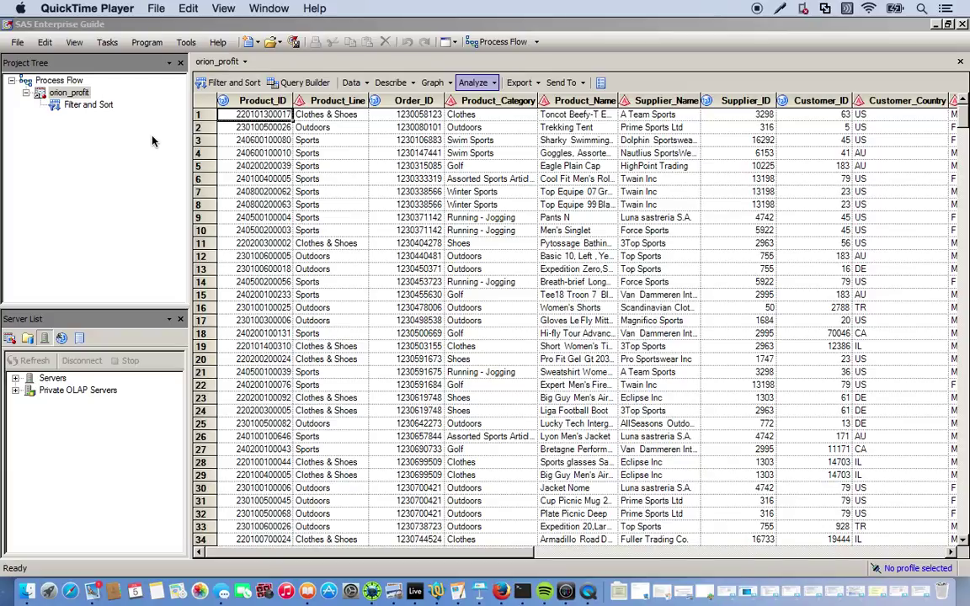
Start a Filter and Sort task on orion_profit that keeps all 18 variables
click(618, 558)
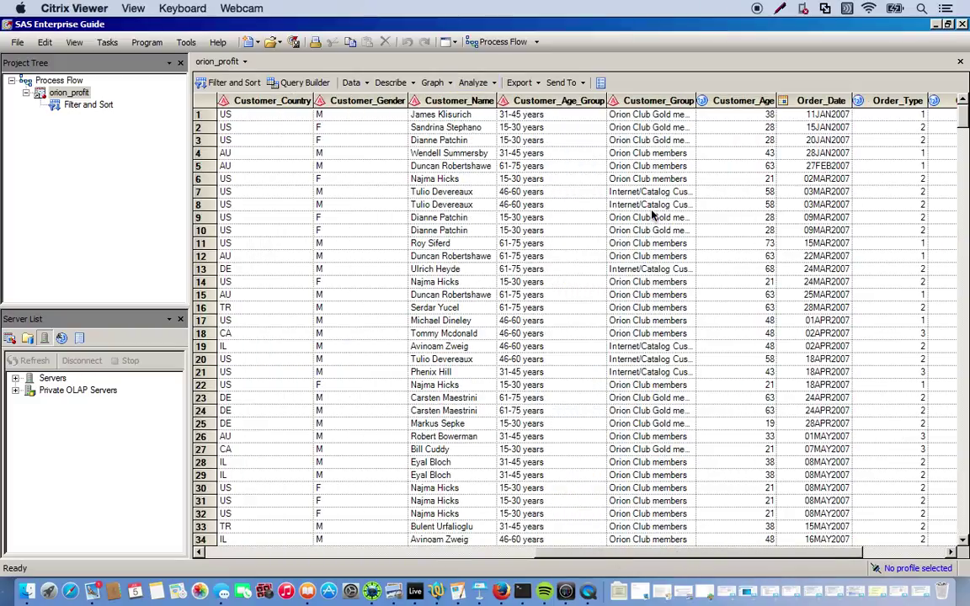
click(320, 99)
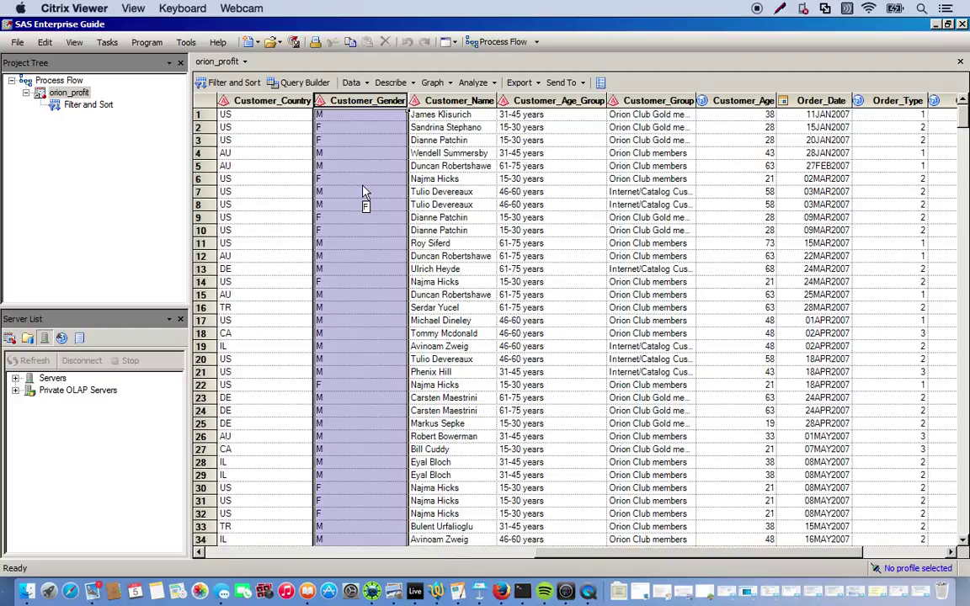
click(235, 82)
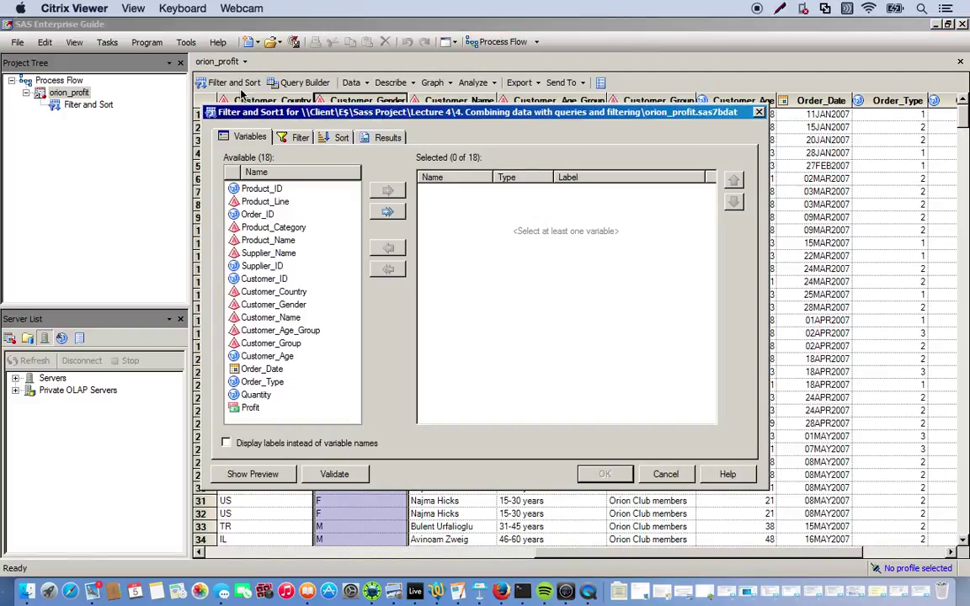
click(388, 213)
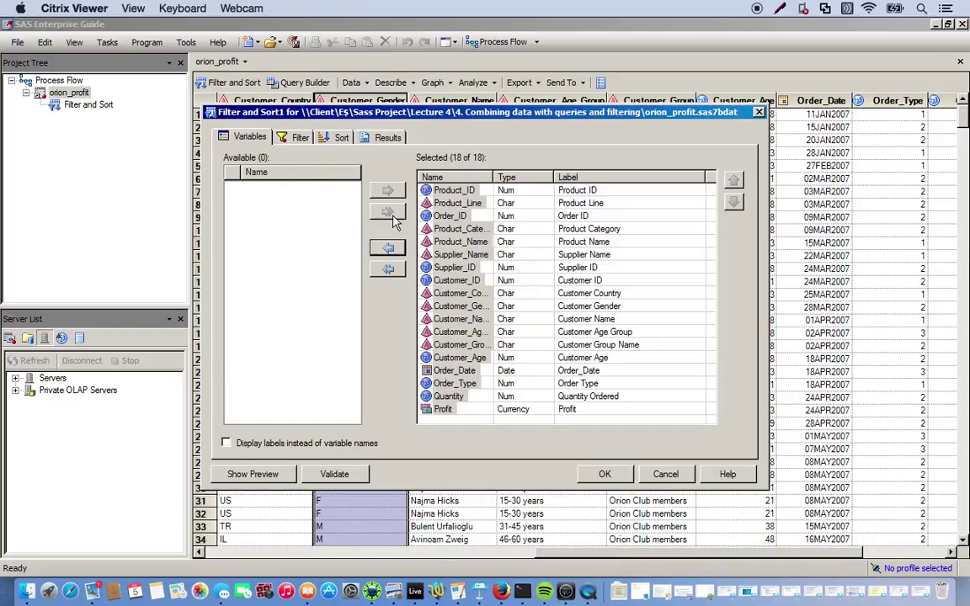
Add the row filter Customer_Gender Equal to F, choosing F from the value list
click(299, 138)
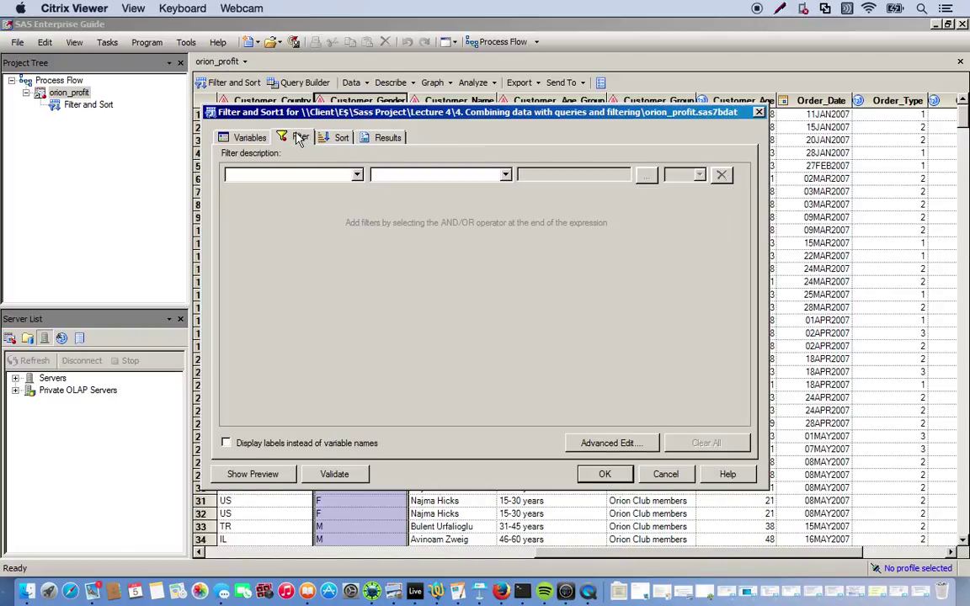
click(330, 184)
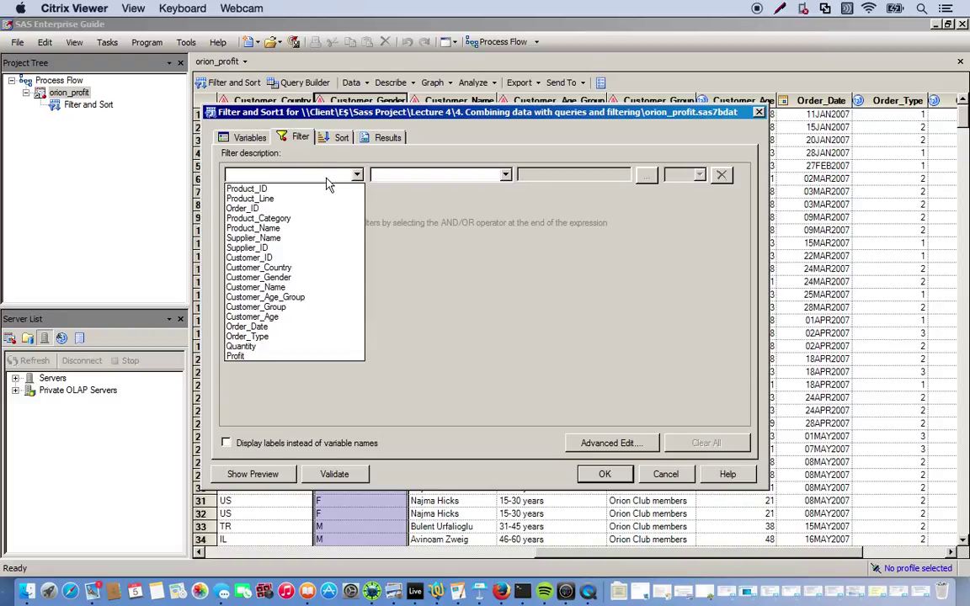
click(278, 277)
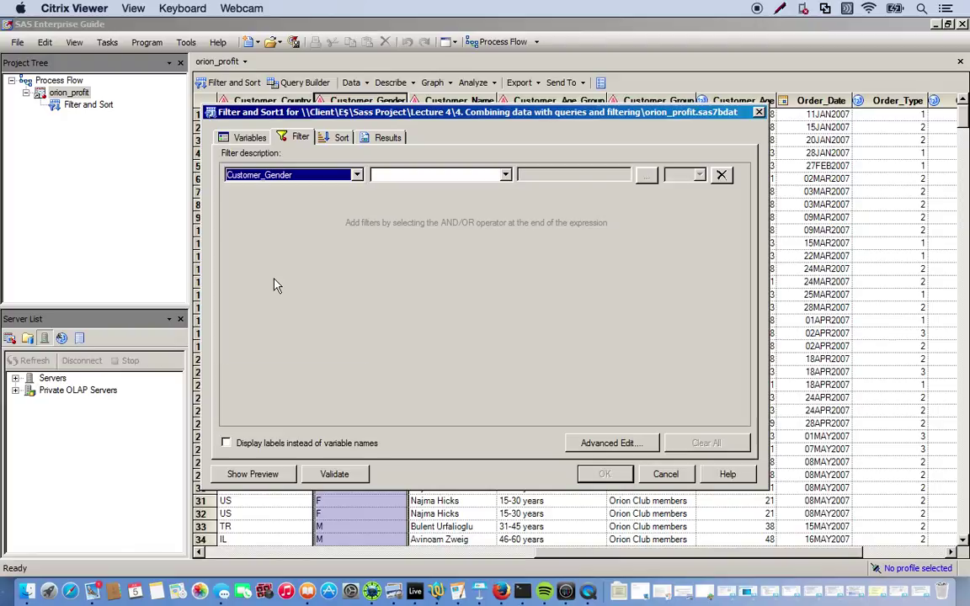
click(505, 175)
click(386, 189)
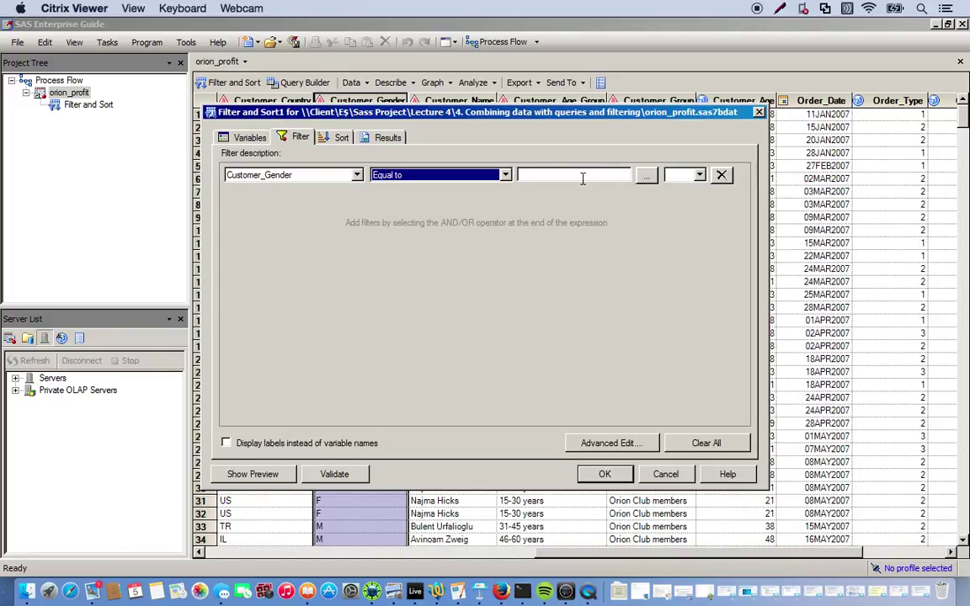
click(647, 177)
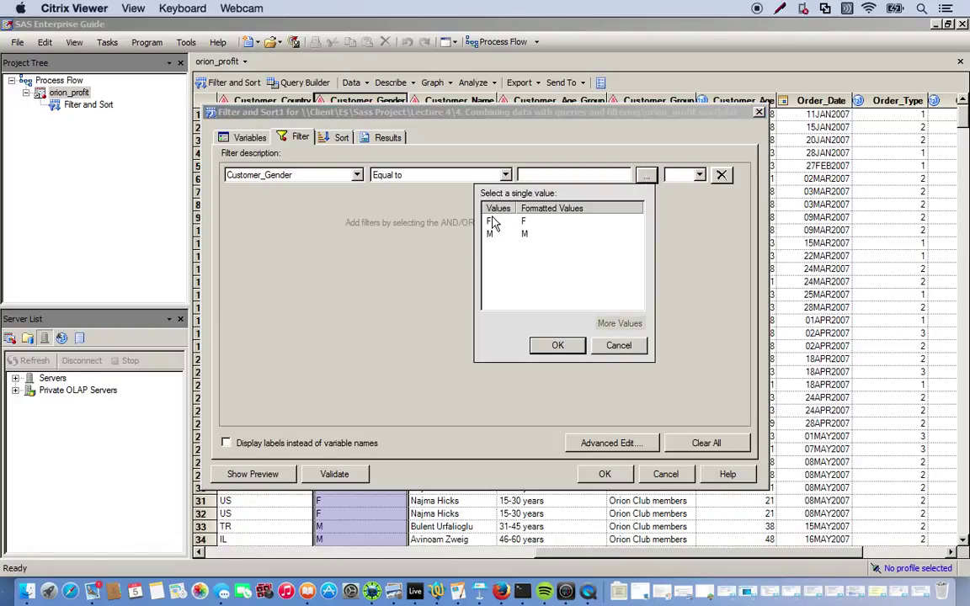
click(493, 223)
click(557, 346)
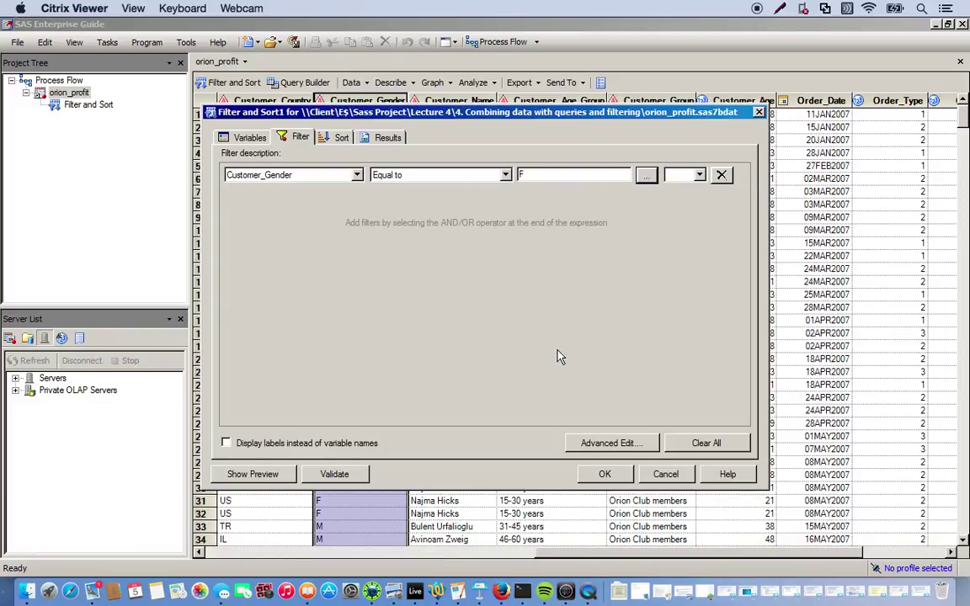
Run the task and confirm the 277-row output's Customer_Gender column shows only F
click(604, 475)
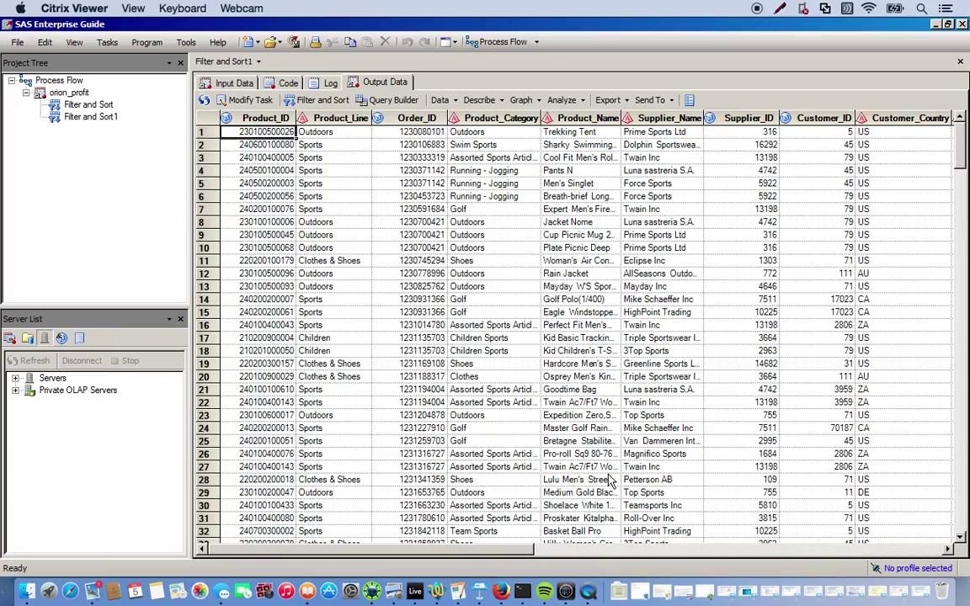
click(600, 553)
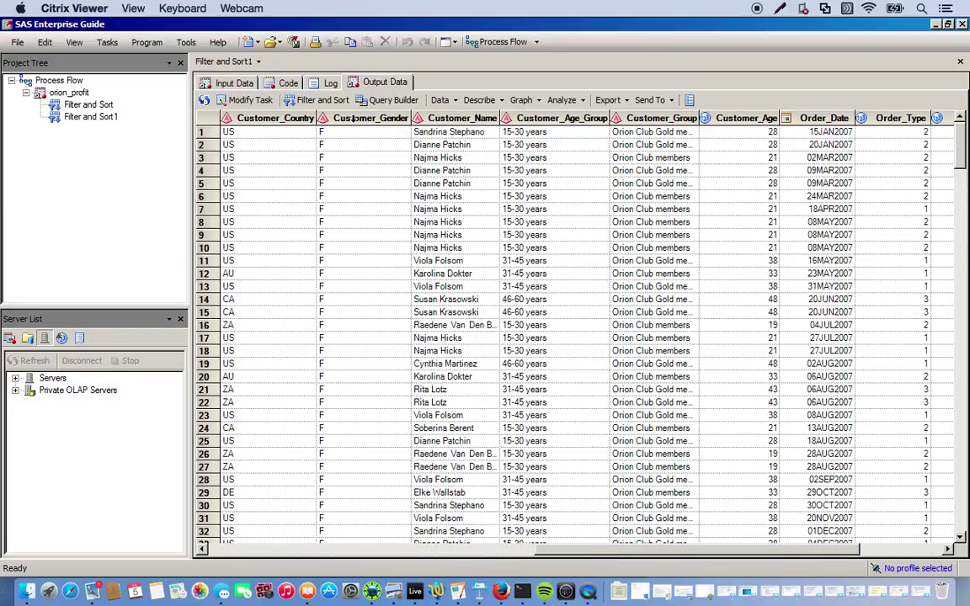
click(353, 118)
scroll(363, 195, down, 20)
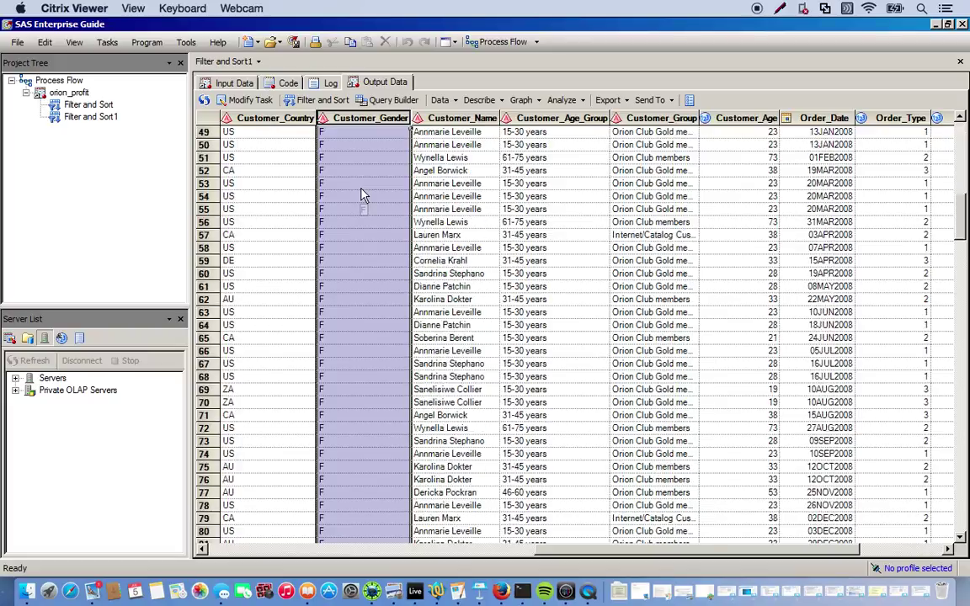
scroll(364, 194, down, 20)
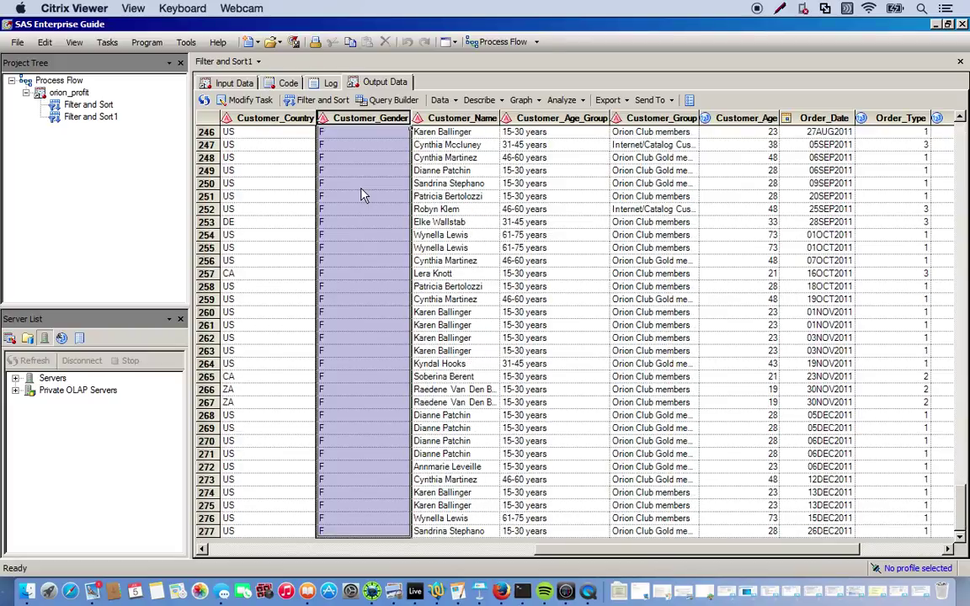
Reopen Filter and Sort1 and change the gender filter value from F to M, keeping Equal to
click(251, 102)
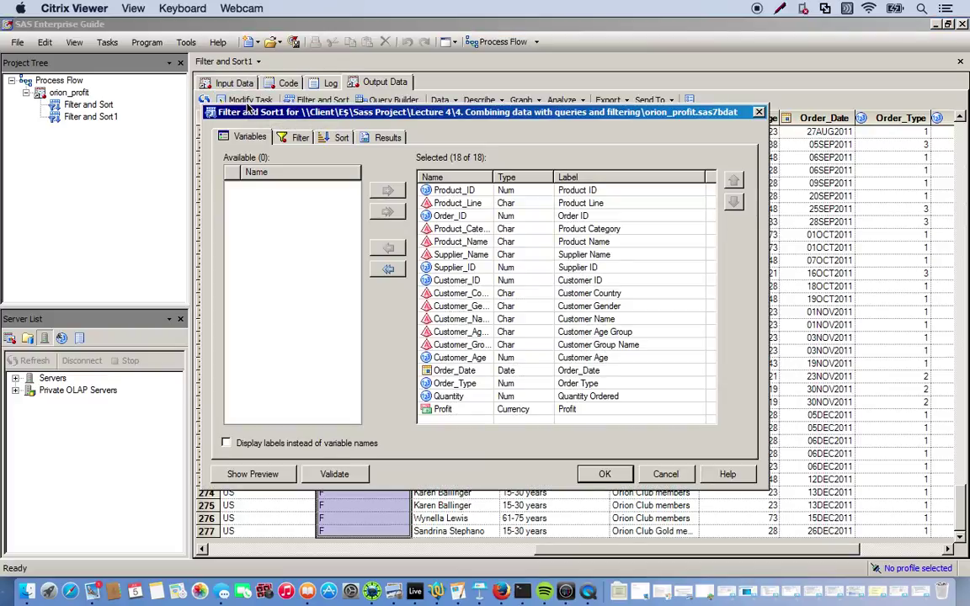
click(300, 139)
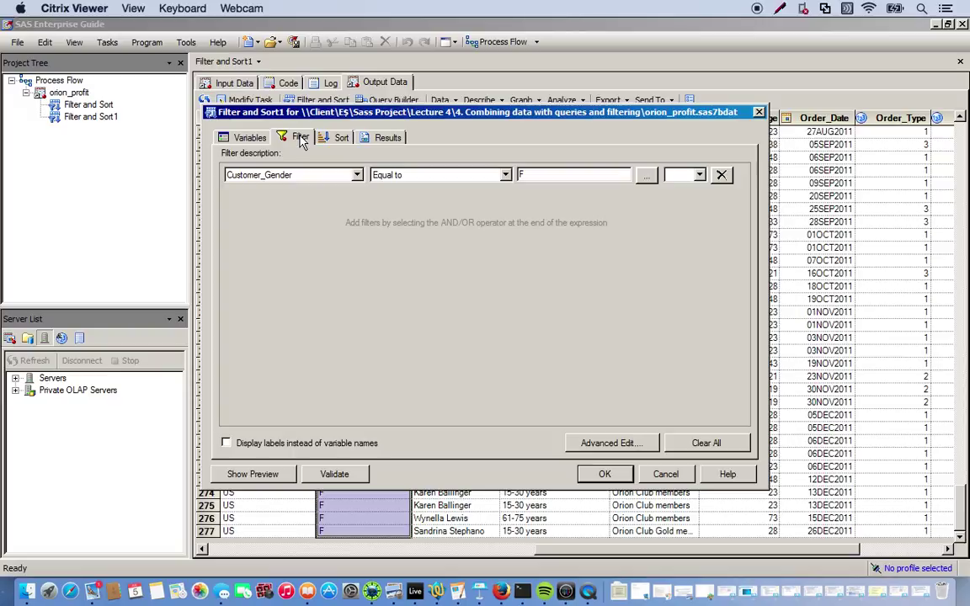
click(445, 174)
click(445, 175)
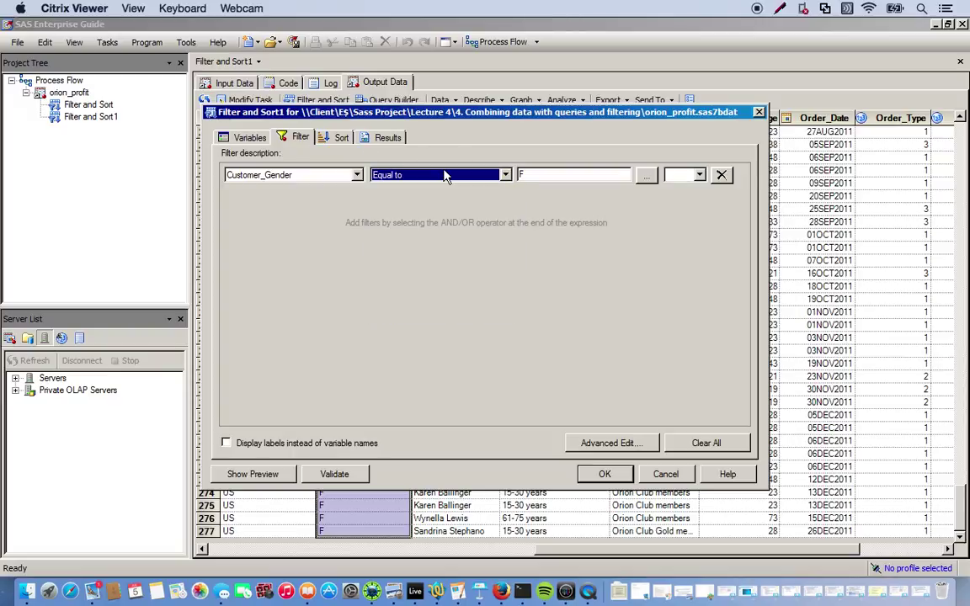
click(645, 175)
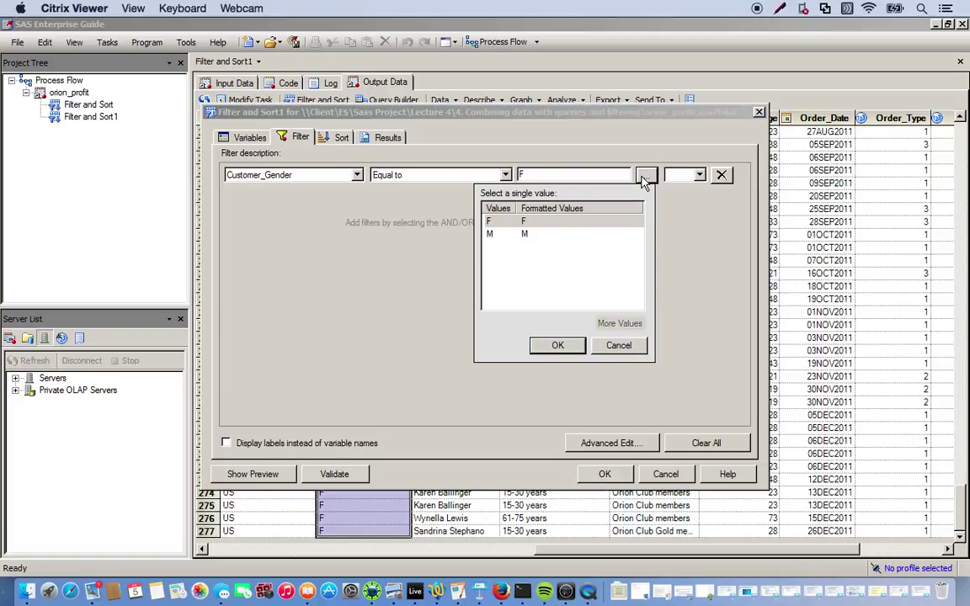
click(524, 236)
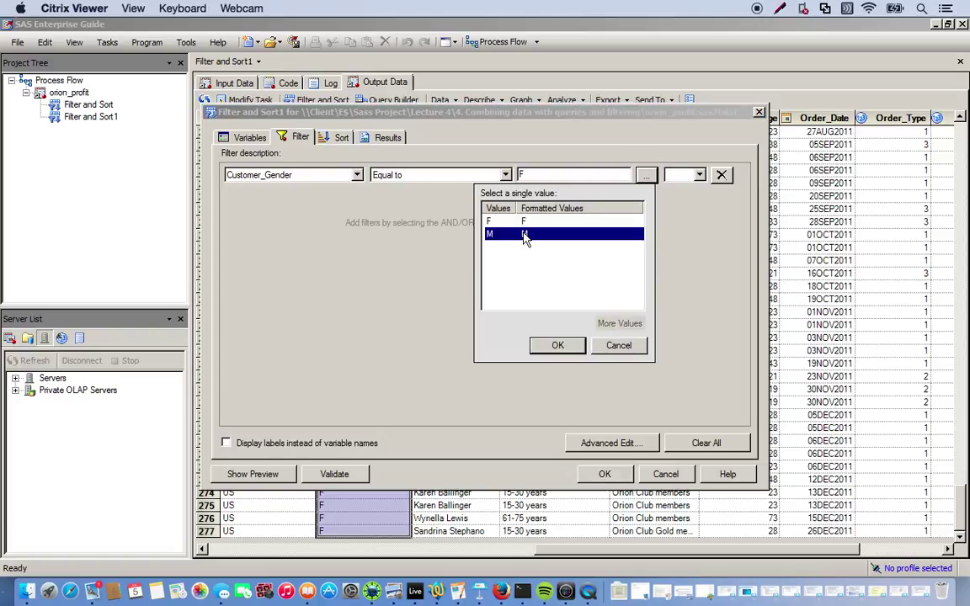
click(557, 346)
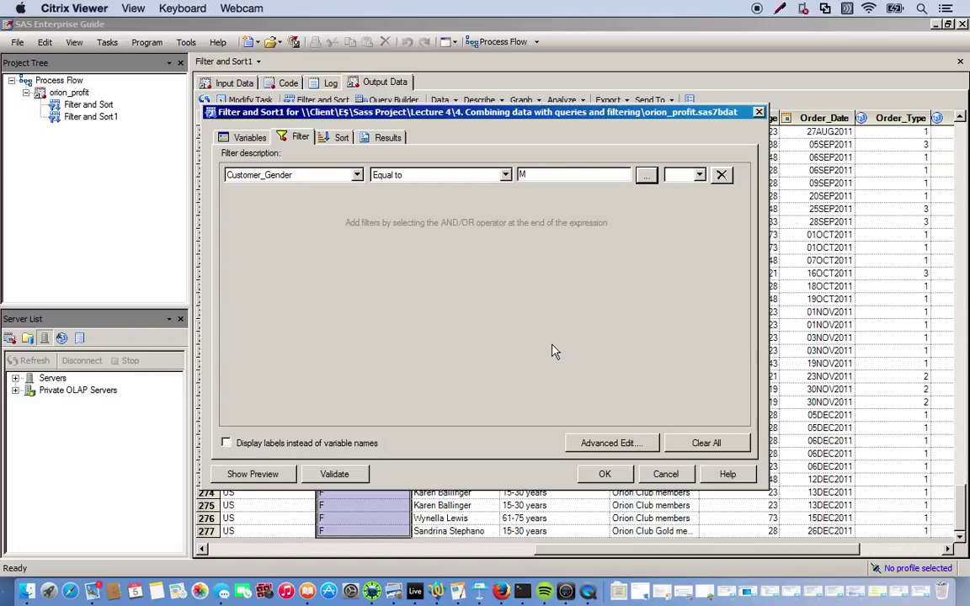
Add an AND condition: Customer_Age greater than or equal to 28
click(699, 175)
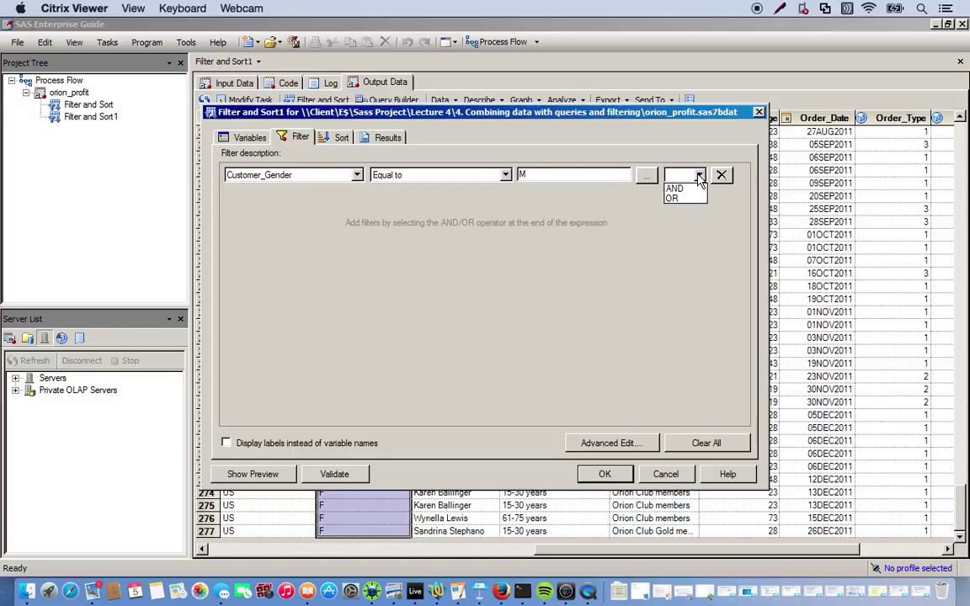
click(675, 190)
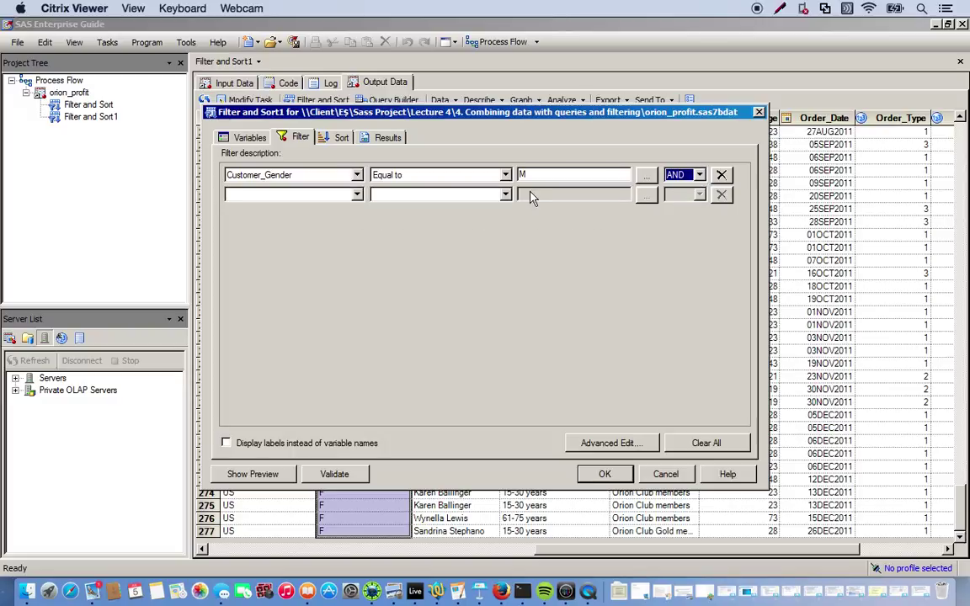
click(332, 196)
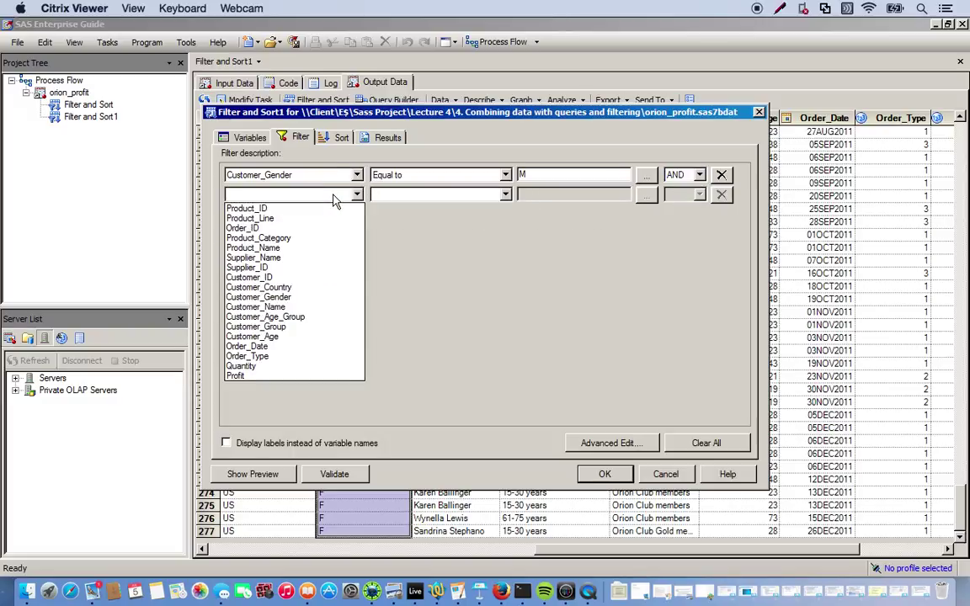
click(278, 338)
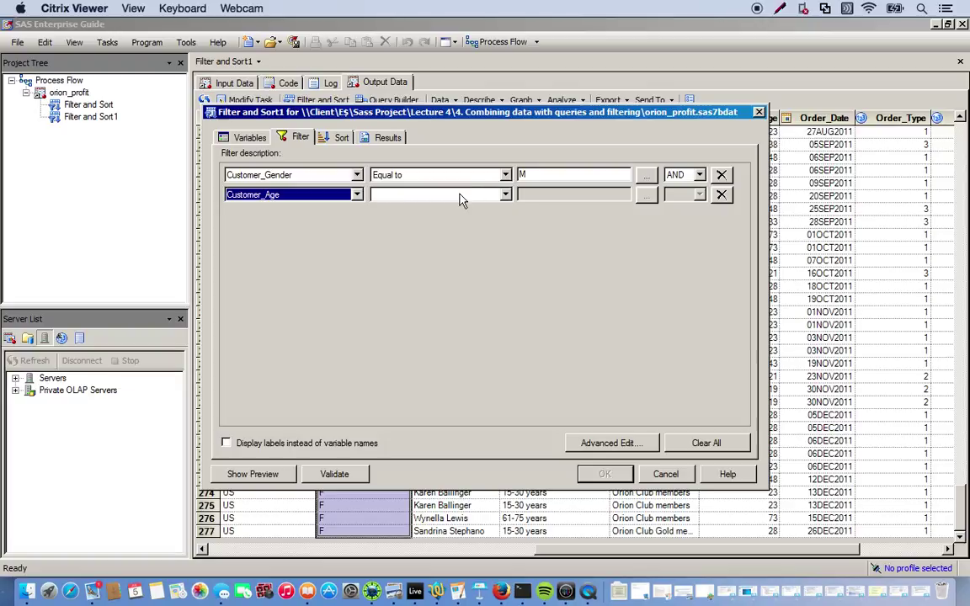
click(460, 198)
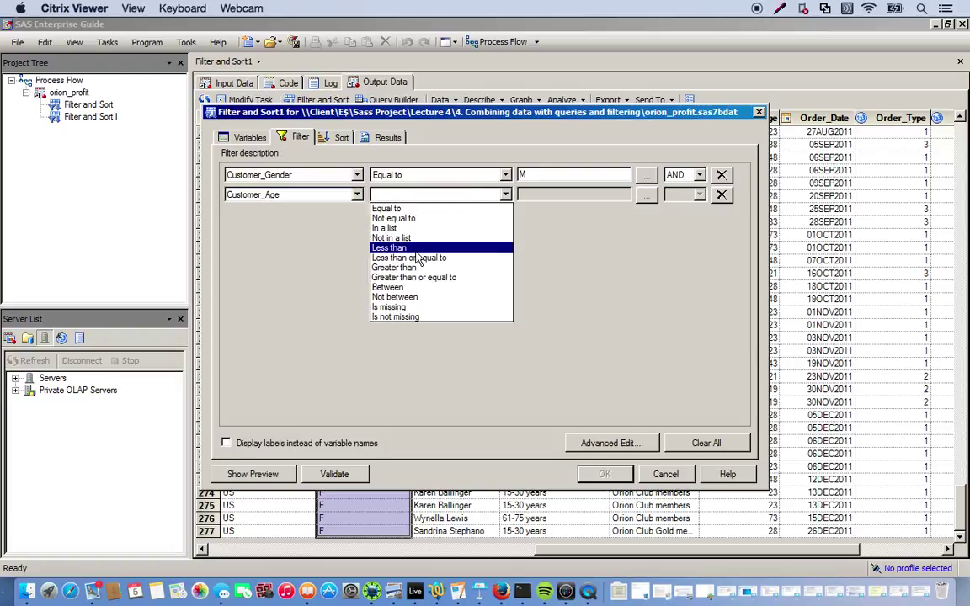
click(381, 278)
click(569, 195)
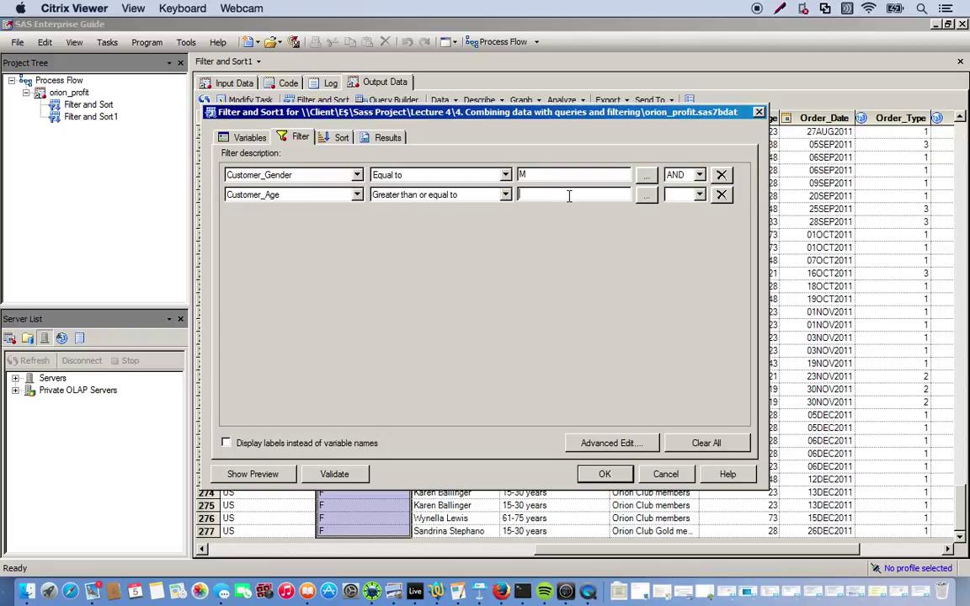
text(28)
Add a second AND condition, Customer_Age less than or equal to 38, and rerun the task
click(697, 194)
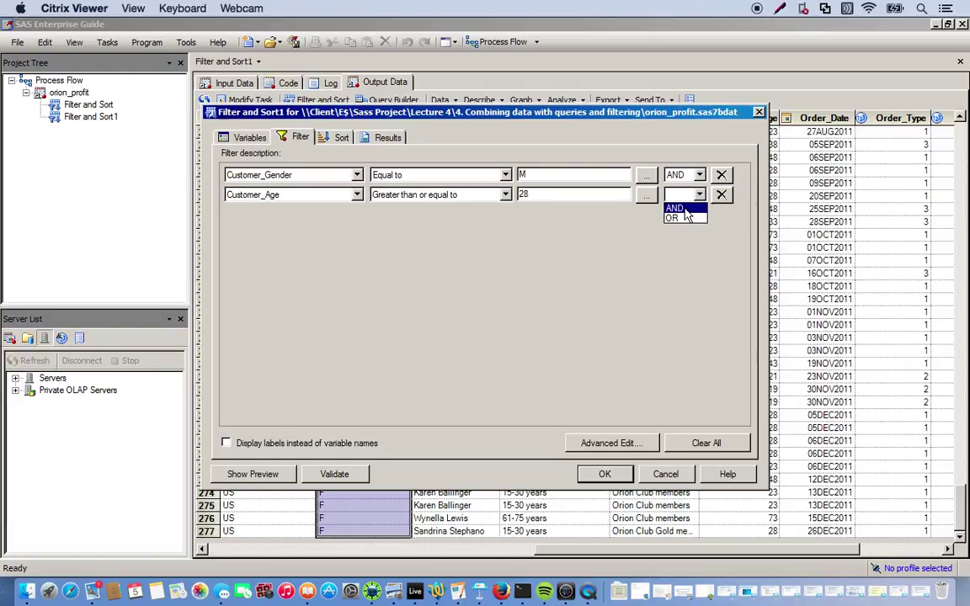
click(681, 207)
click(291, 214)
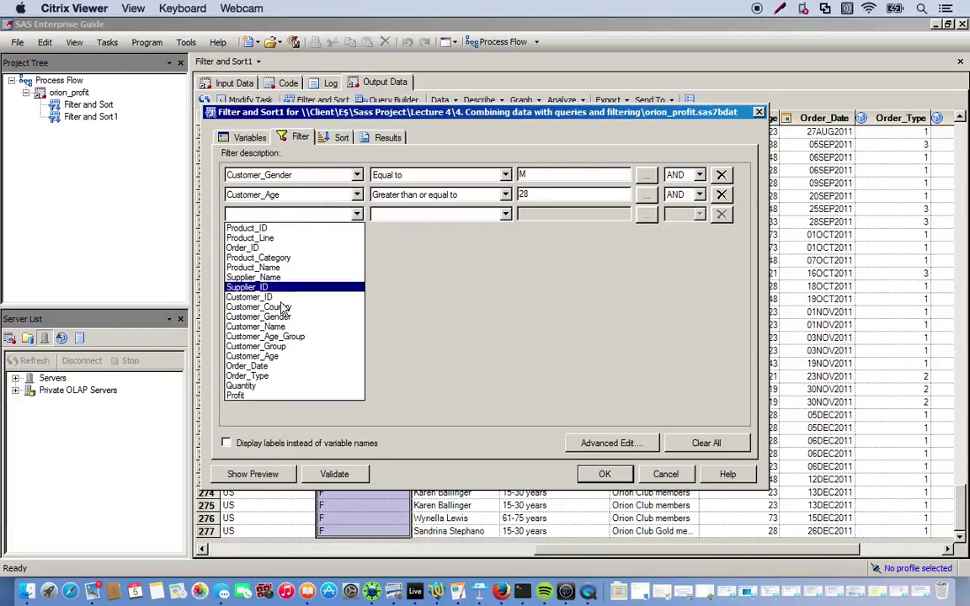
click(264, 357)
click(411, 214)
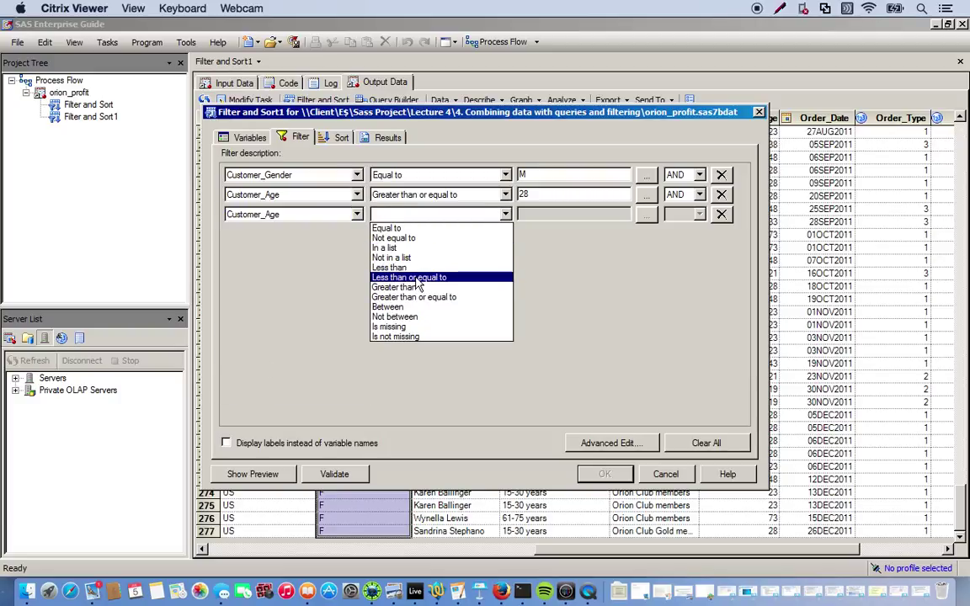
click(419, 278)
click(567, 215)
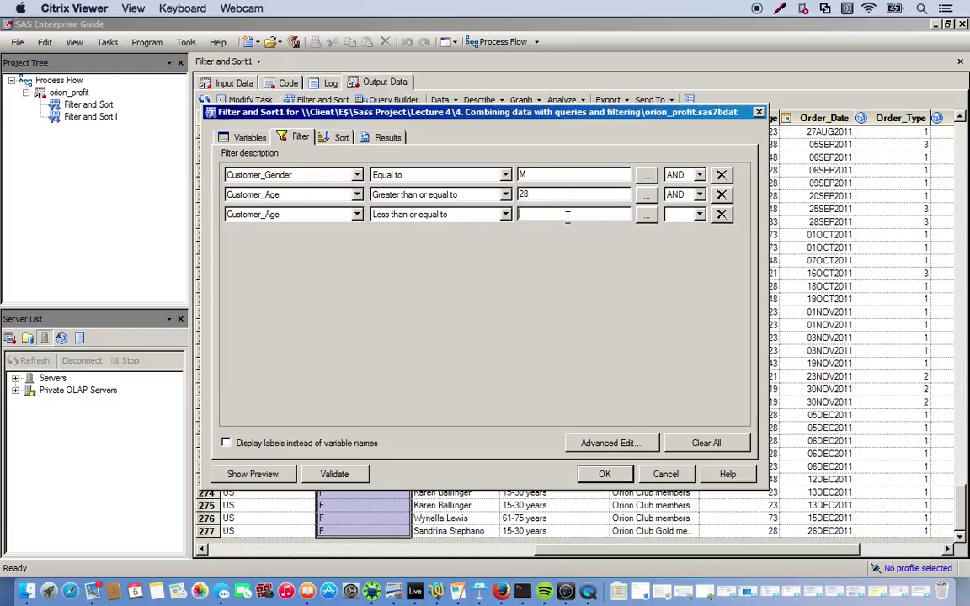
text(38)
click(600, 475)
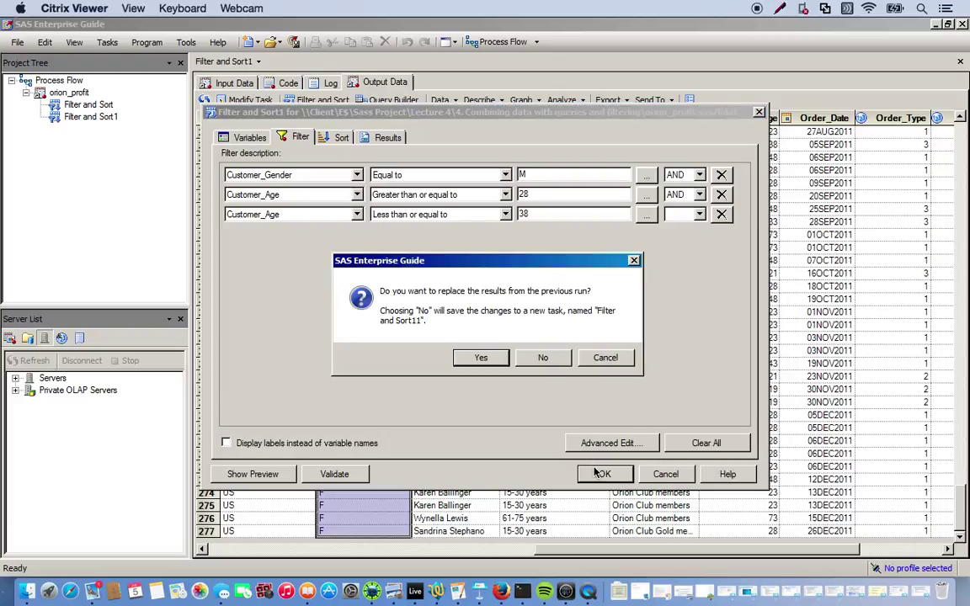
Replace the old results and verify the 99 rows are all male customers aged 28–38
click(481, 360)
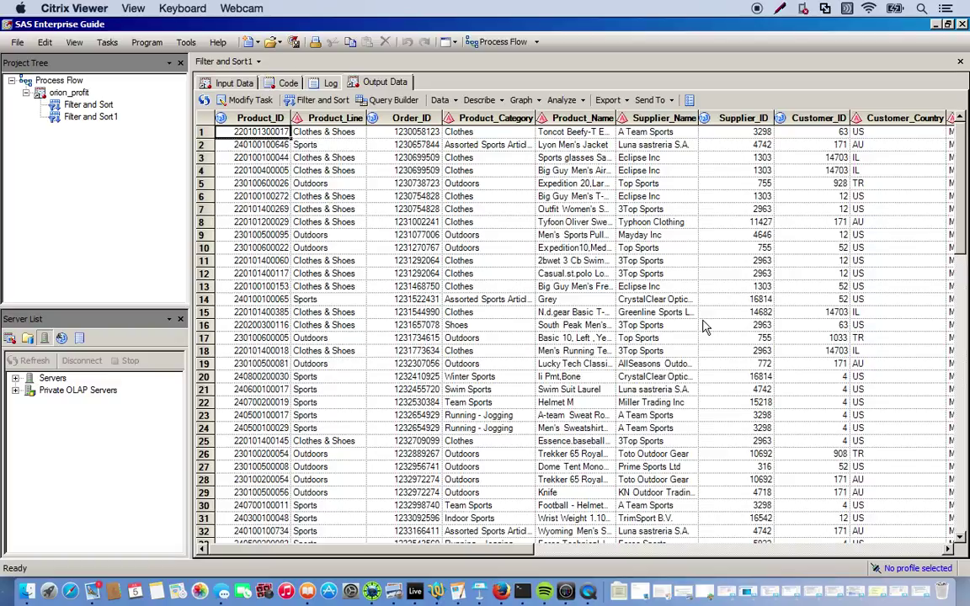
click(581, 553)
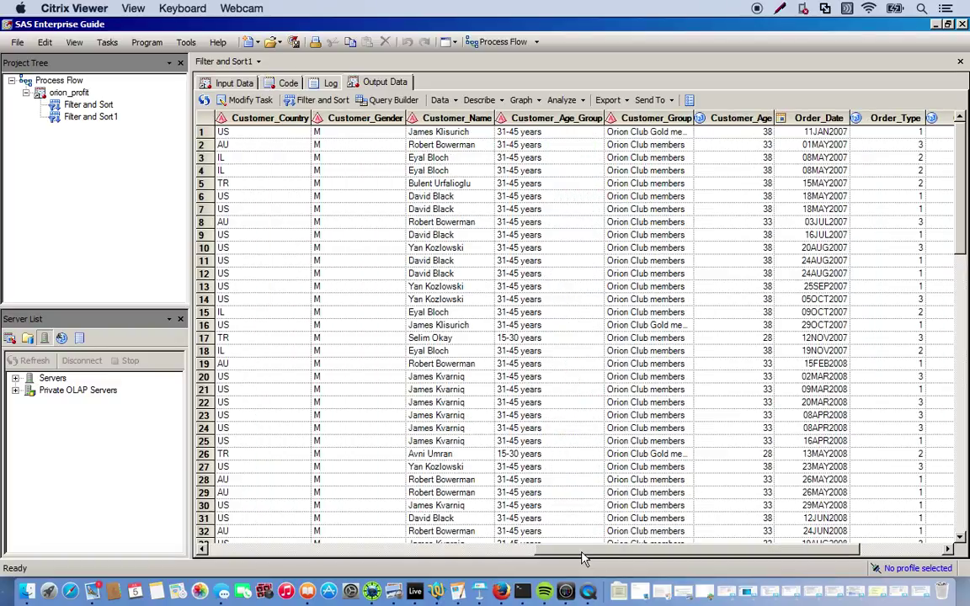
click(336, 119)
scroll(364, 194, down, 12)
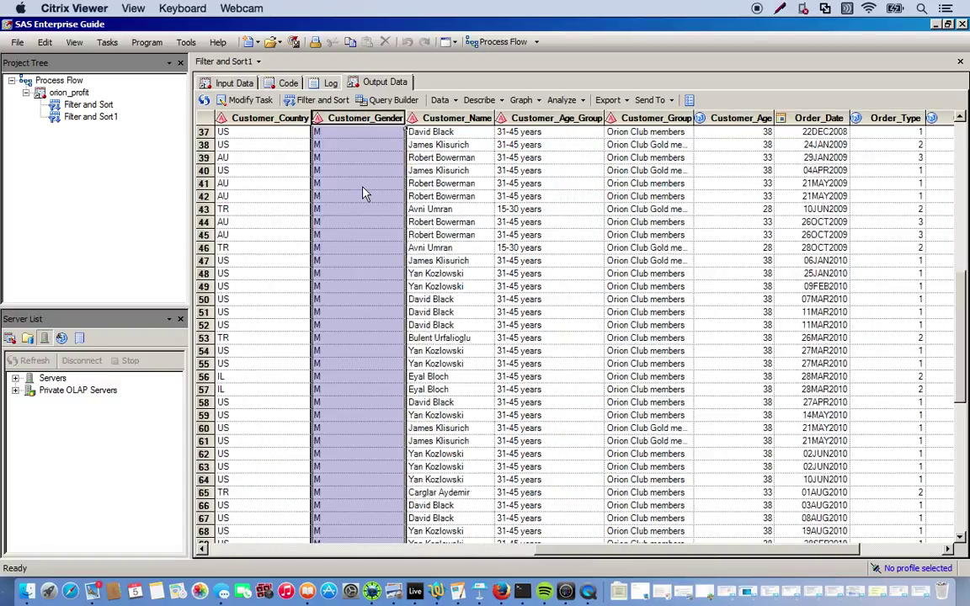
scroll(364, 192, down, 10)
scroll(364, 192, up, 20)
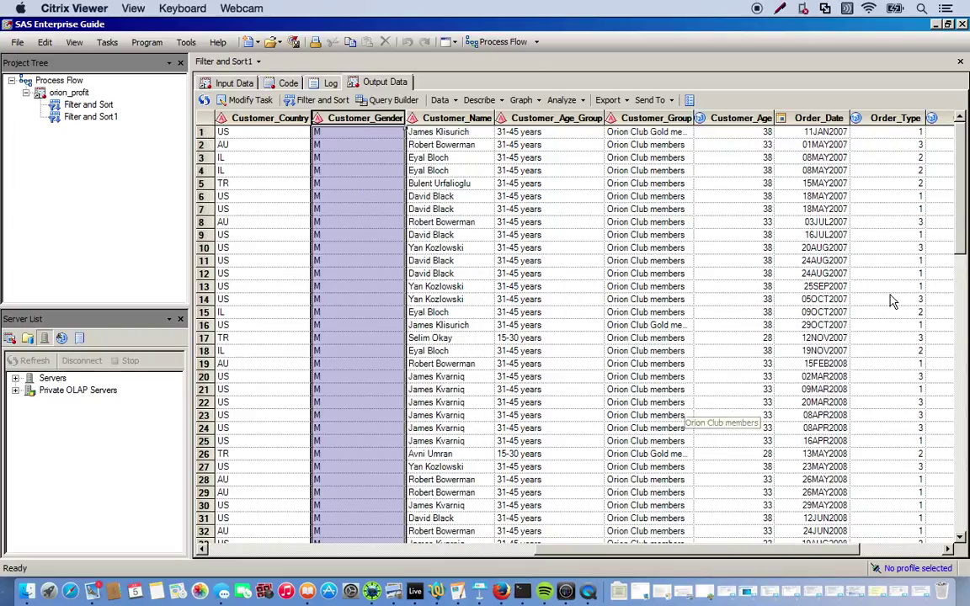
click(720, 118)
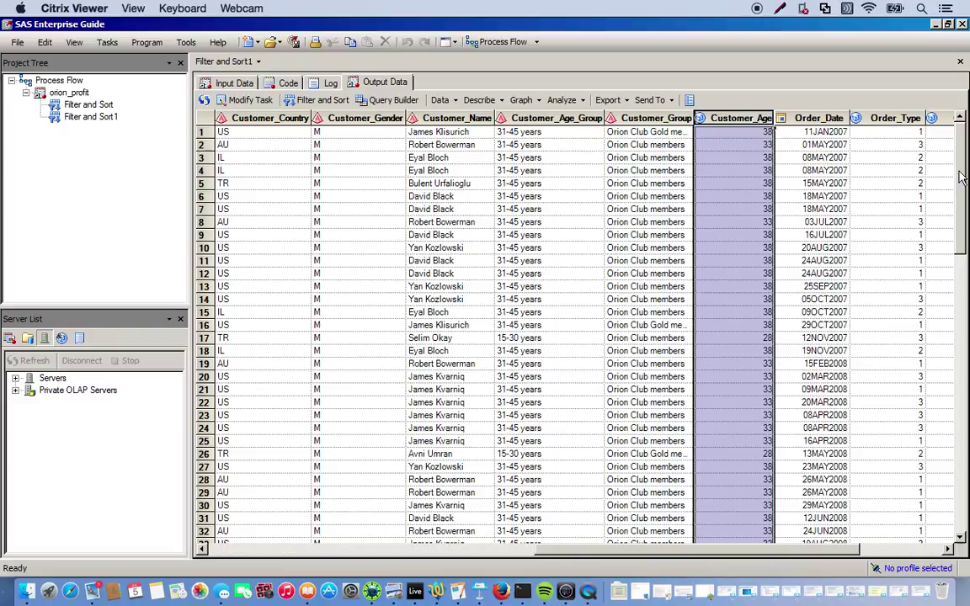
scroll(942, 206, down, 3)
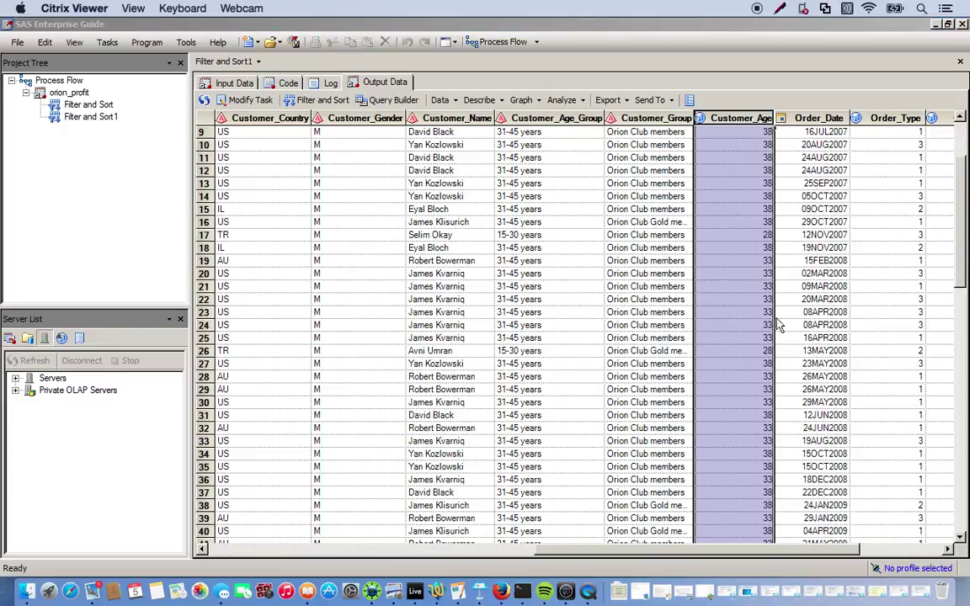
drag(961, 240, 958, 514)
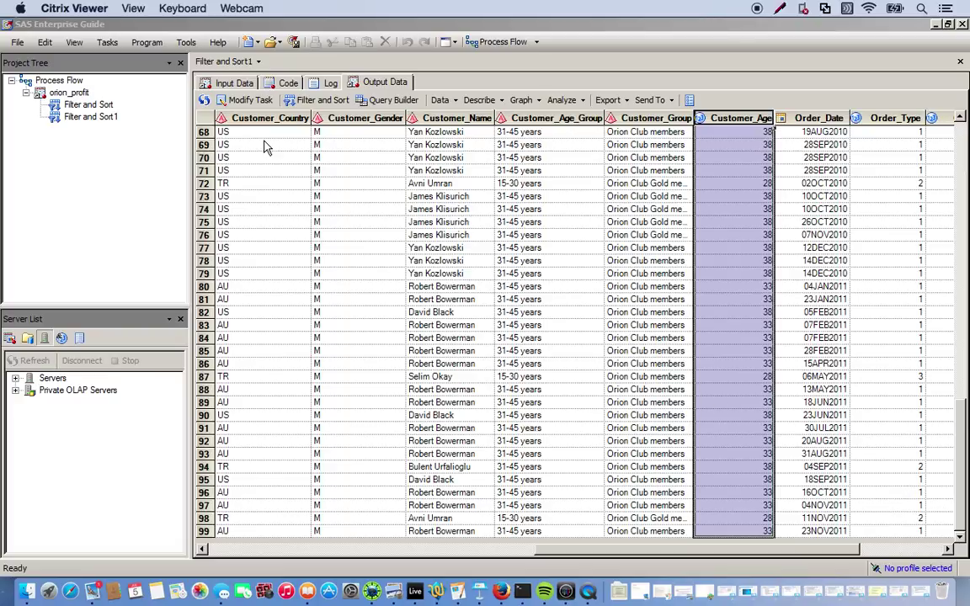
click(245, 107)
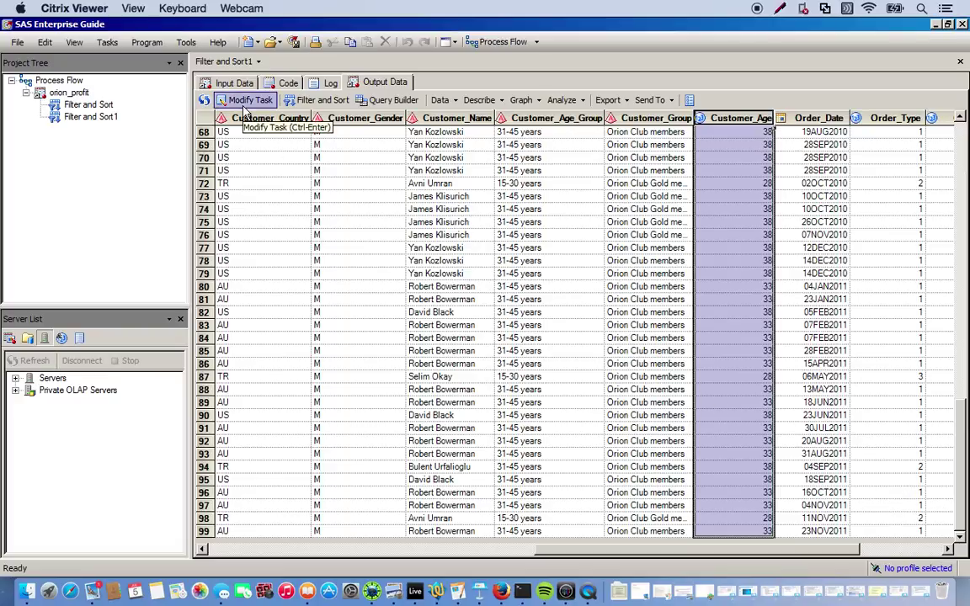
Sort Filter and Sort1 by Customer_Age ascending and rerun, replacing the previous results
click(245, 110)
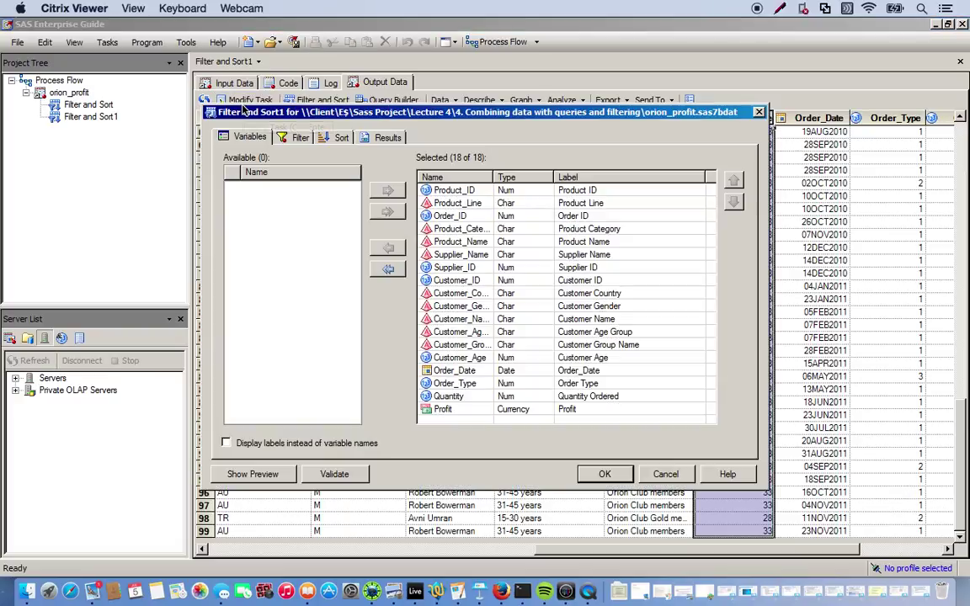
click(336, 140)
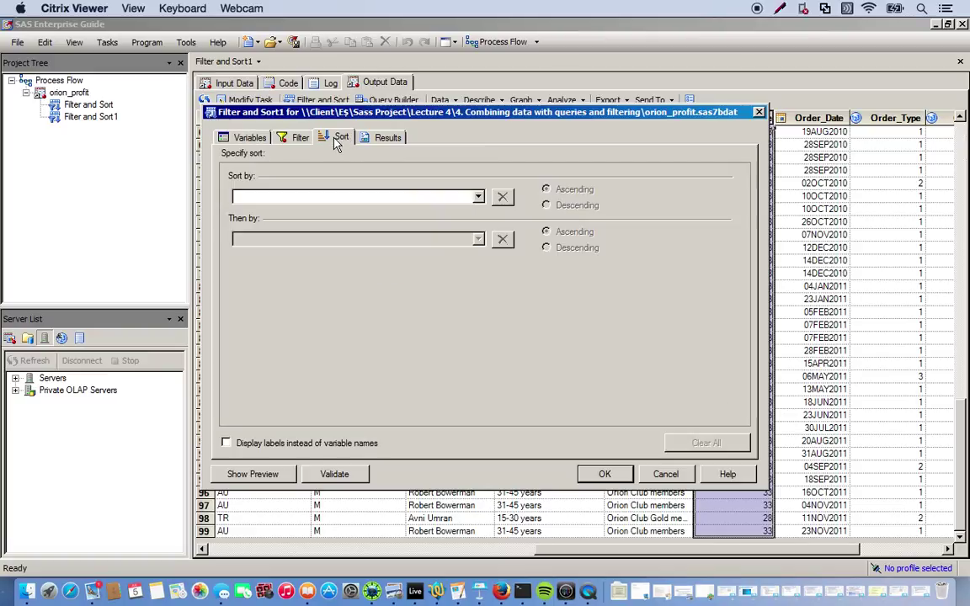
click(477, 197)
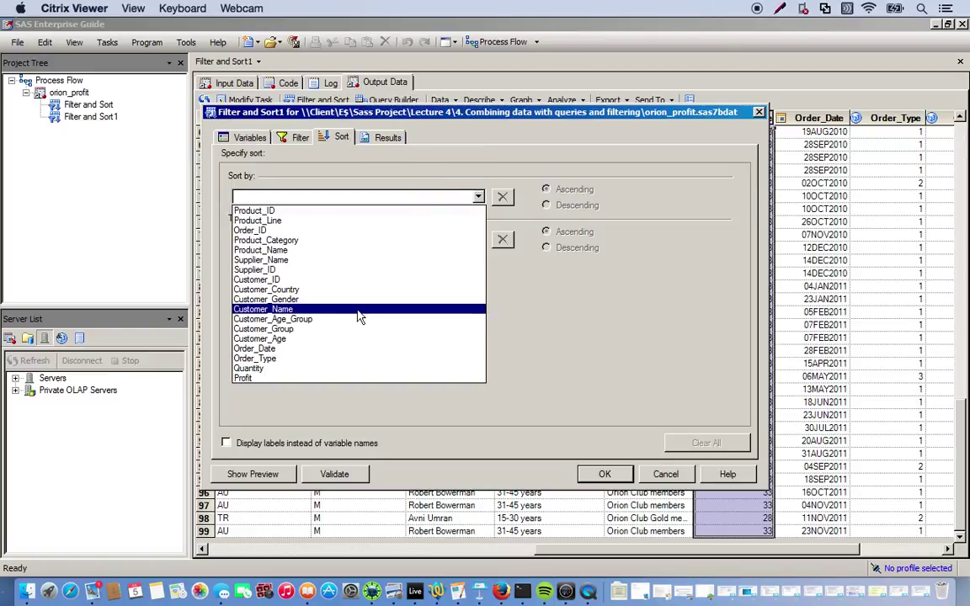
click(294, 339)
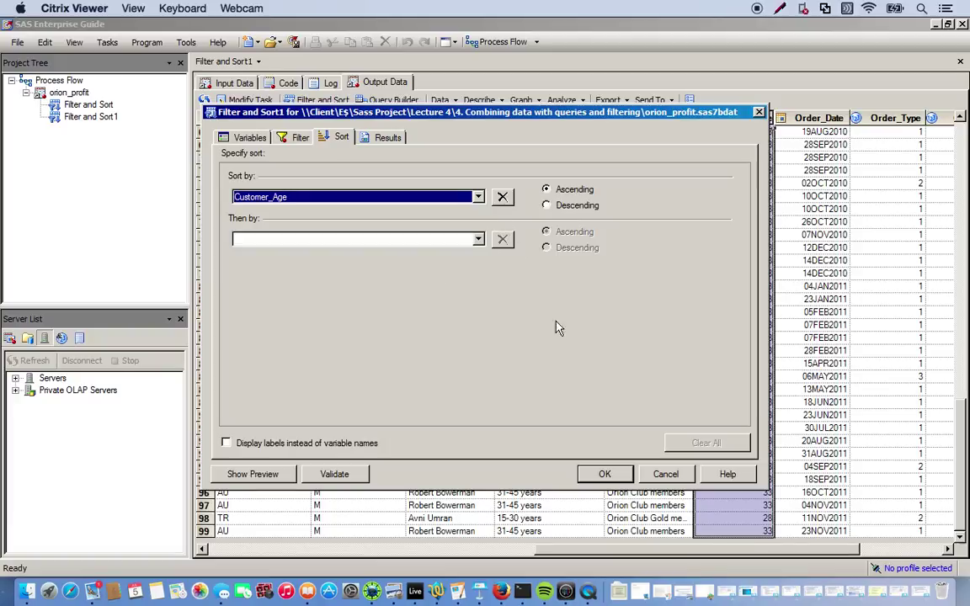
click(605, 474)
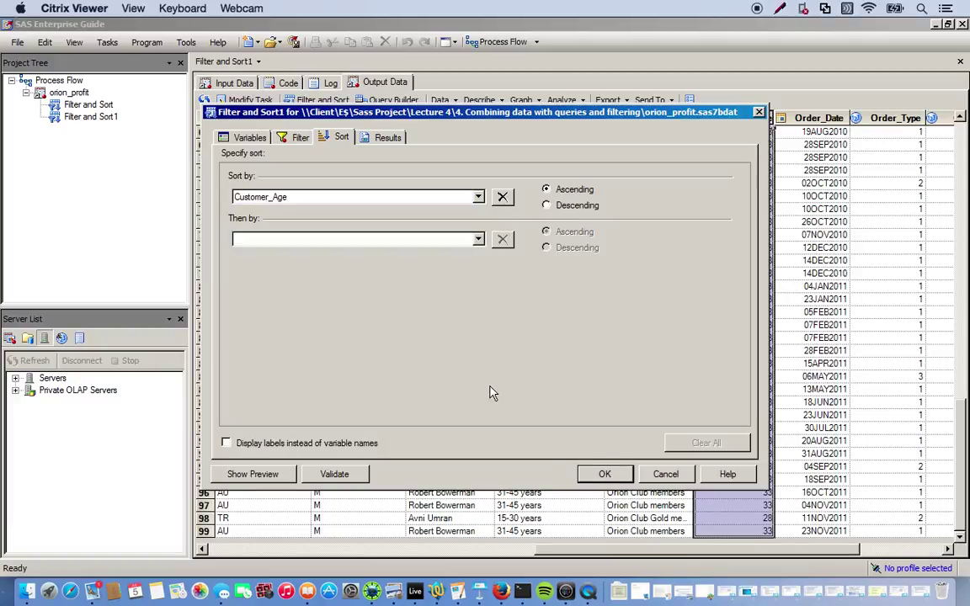
click(481, 358)
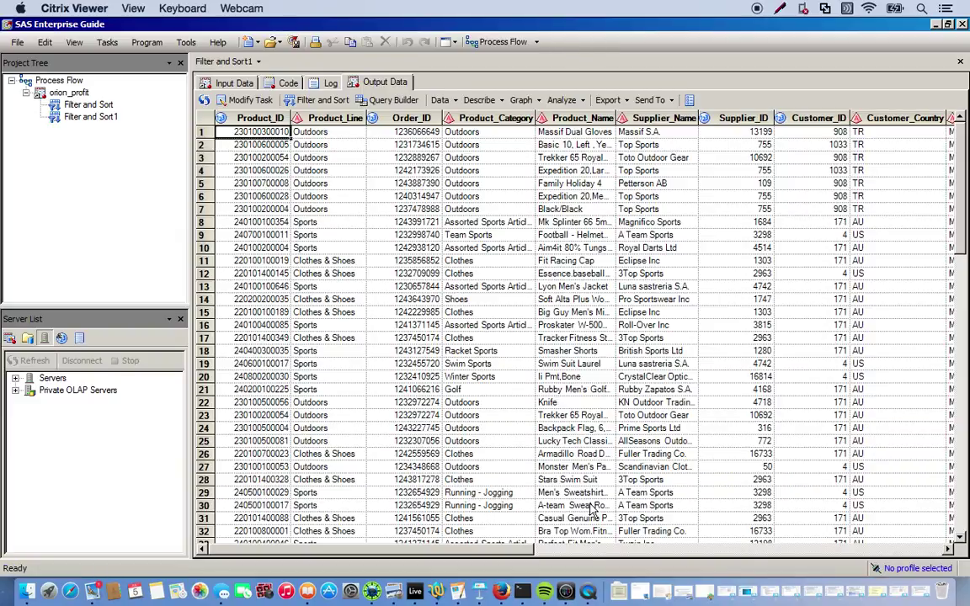
scroll(532, 501, right, 5)
click(354, 118)
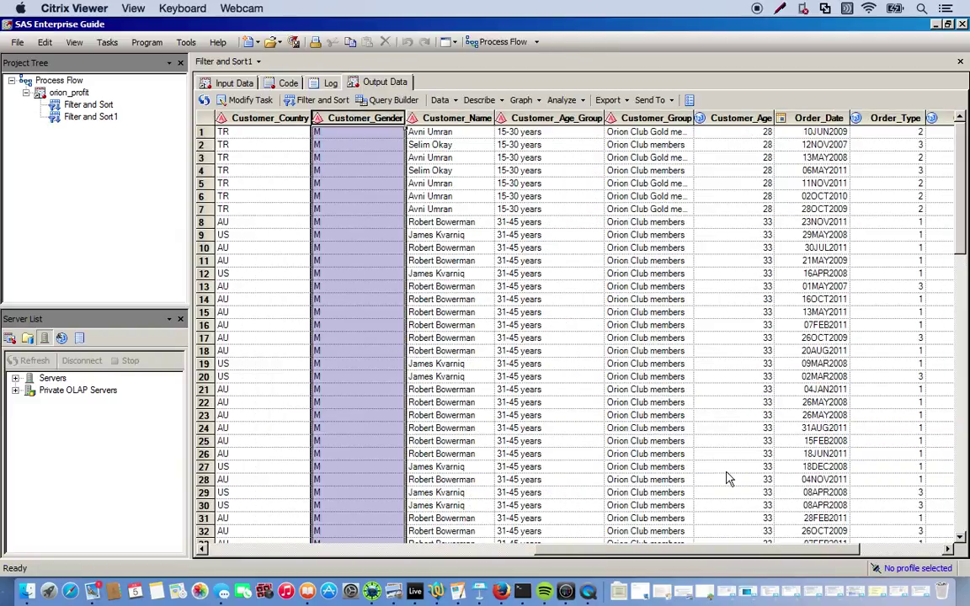
click(741, 119)
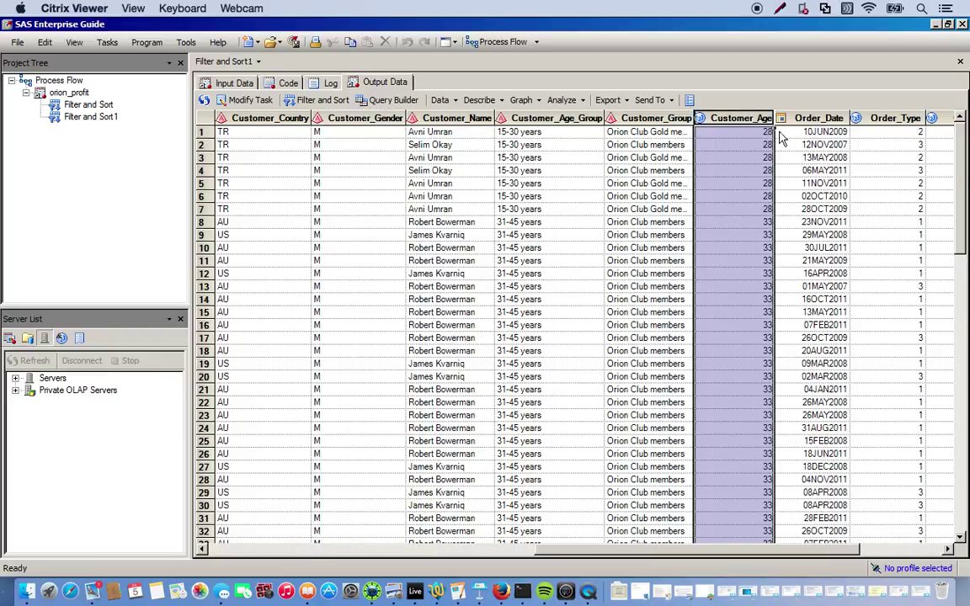
scroll(747, 259, down, 3)
scroll(747, 260, down, 19)
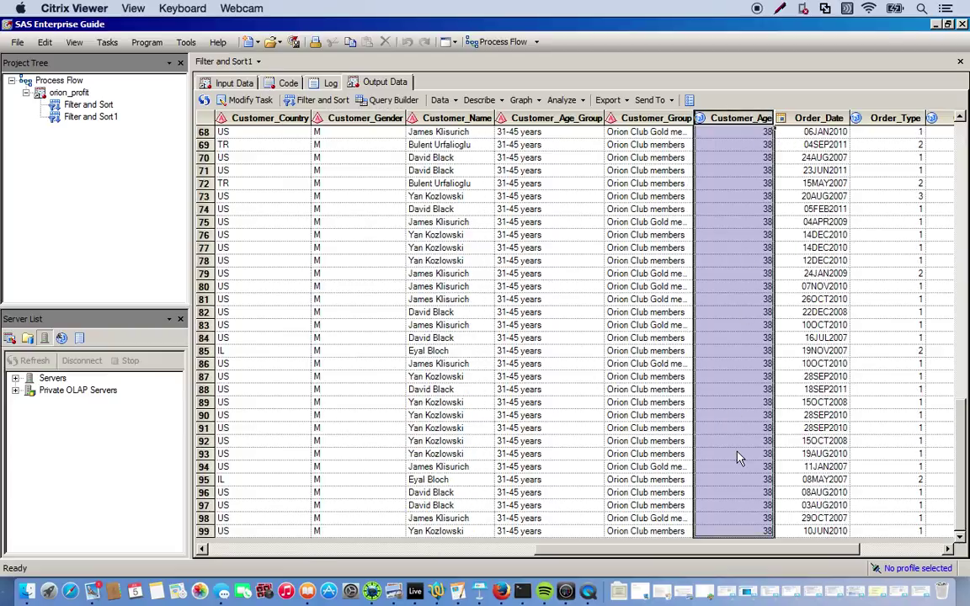
scroll(745, 446, up, 20)
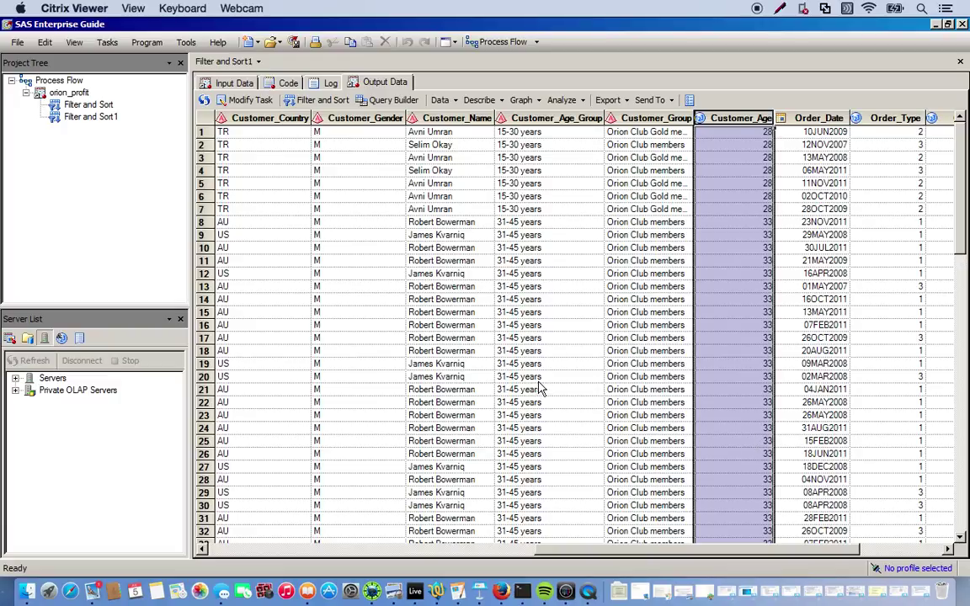
click(553, 304)
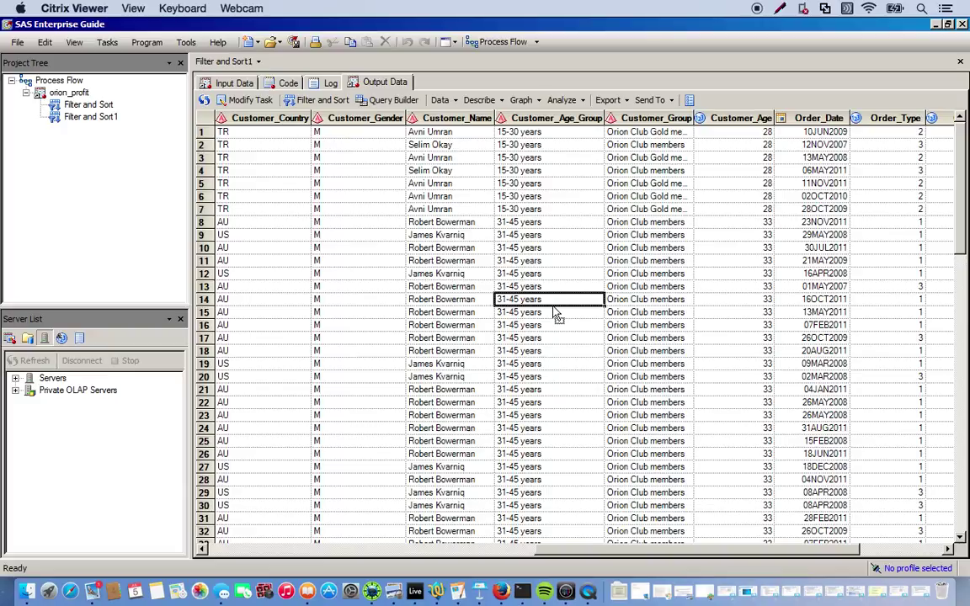
Close the task settings without changes and return to the orion_profit input data
click(234, 101)
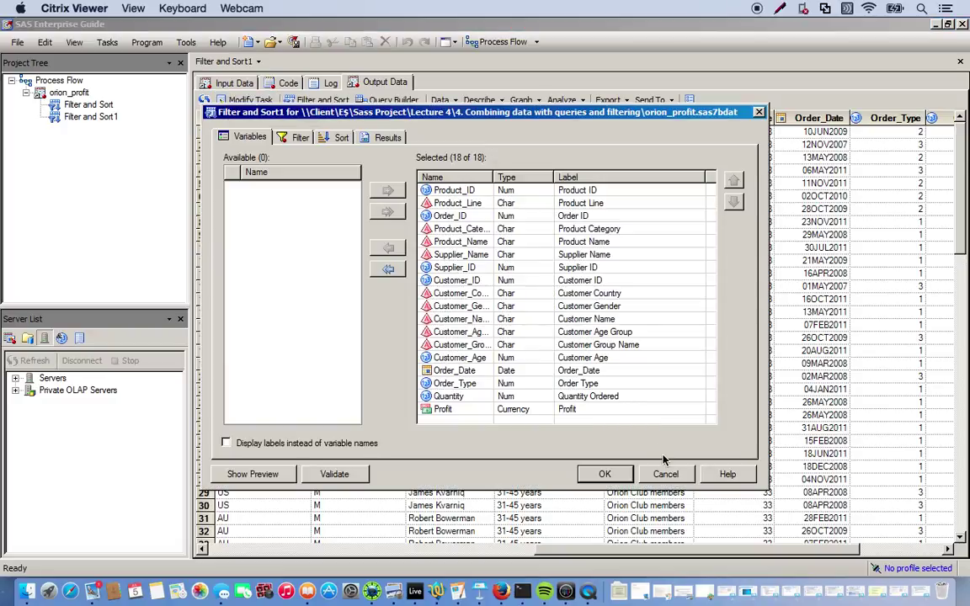
click(670, 474)
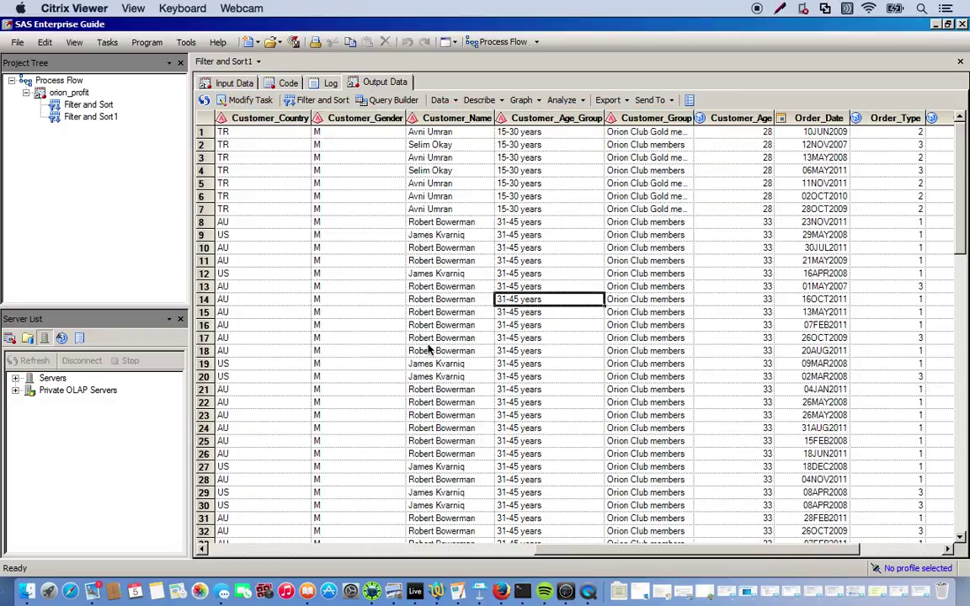
click(224, 85)
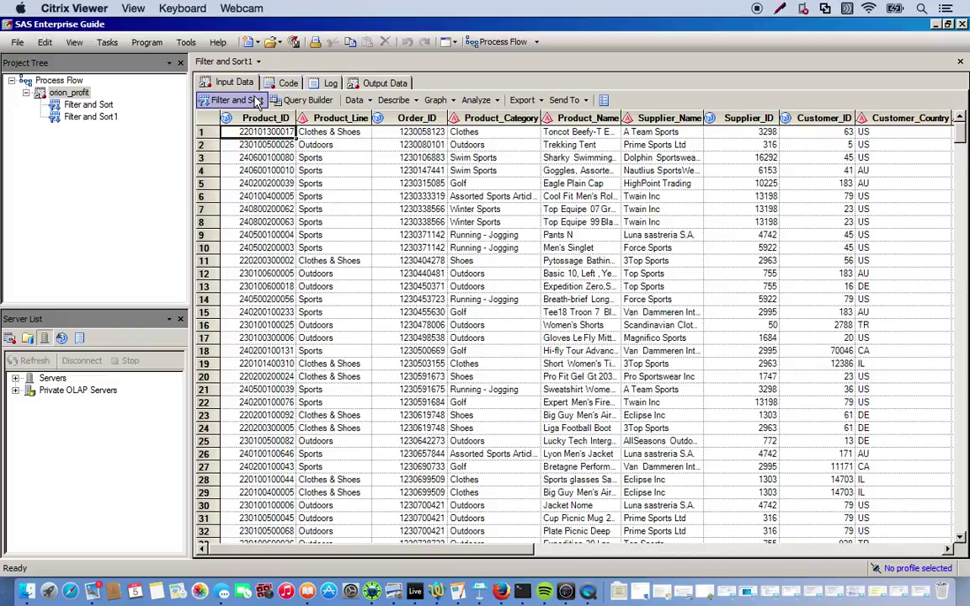
Start a new Filter and Sort task with all 18 variables, then close its setup
click(232, 99)
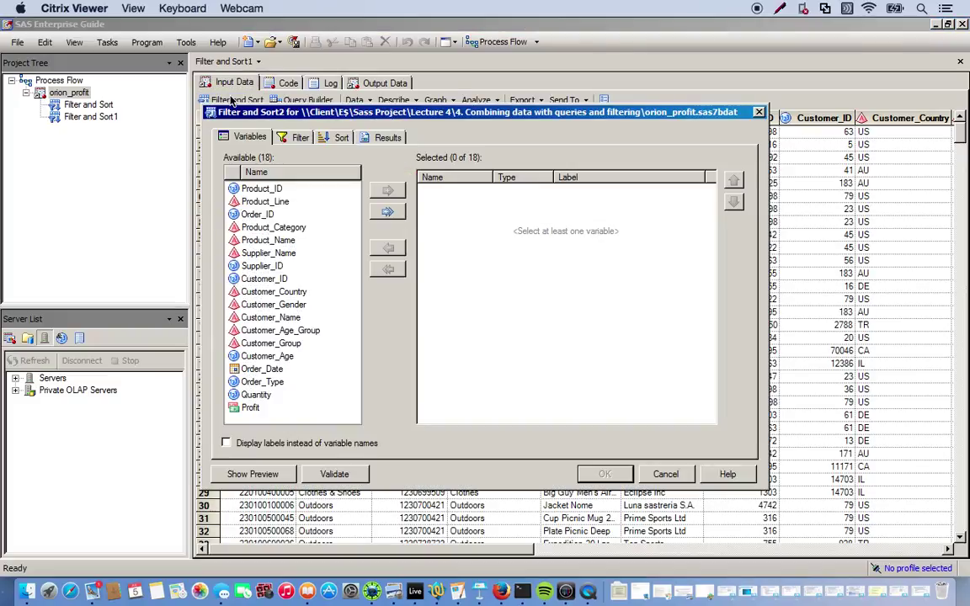
click(387, 213)
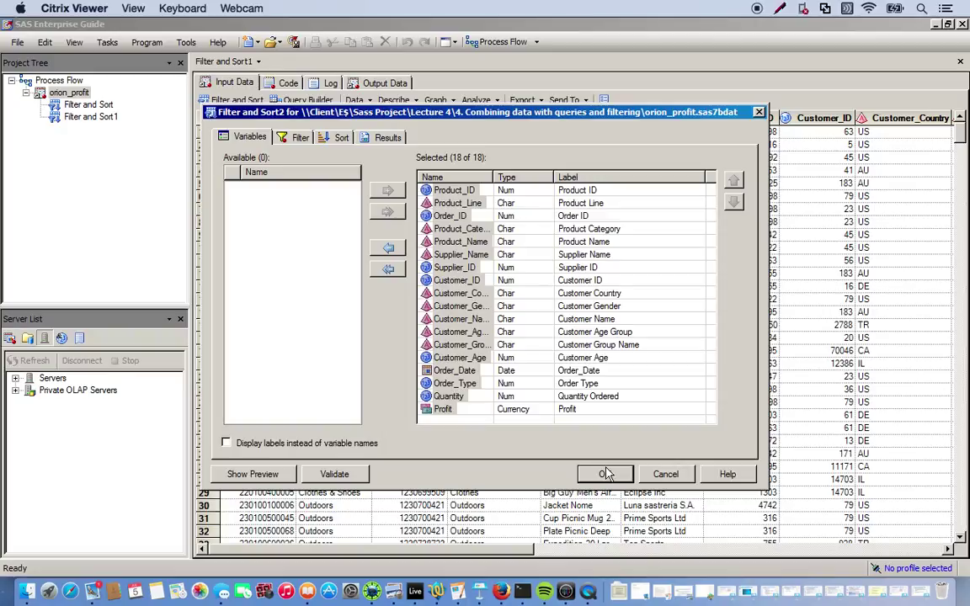
click(663, 475)
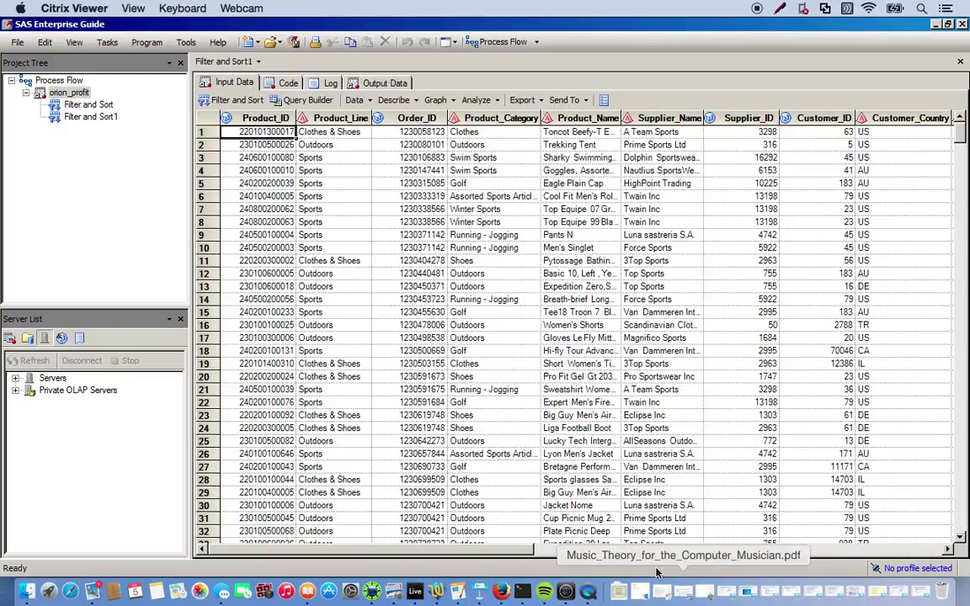
Inspect the orion_profit Customer_Age_Group values, such as 46-60 years and 61-75 years
click(612, 552)
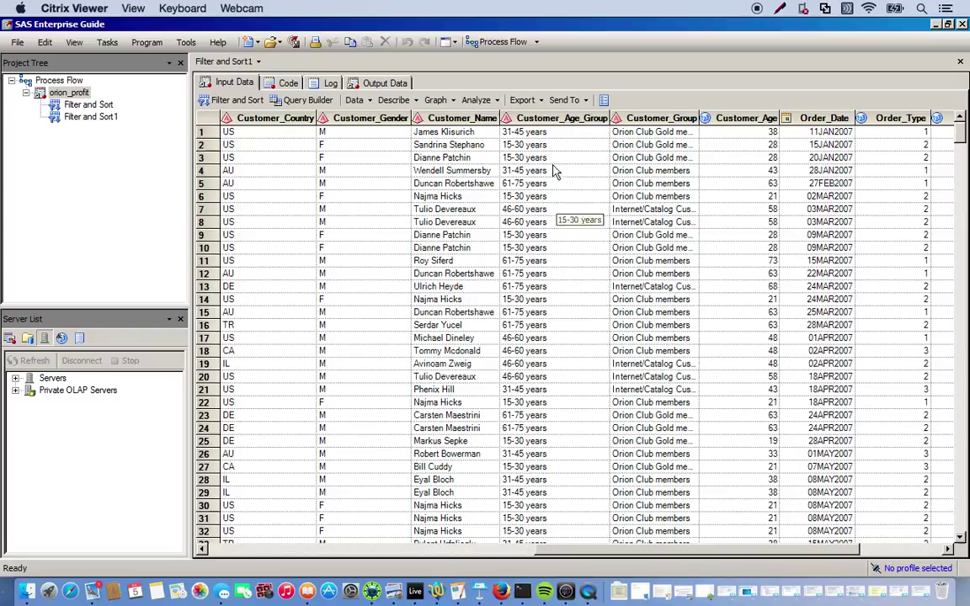
click(528, 149)
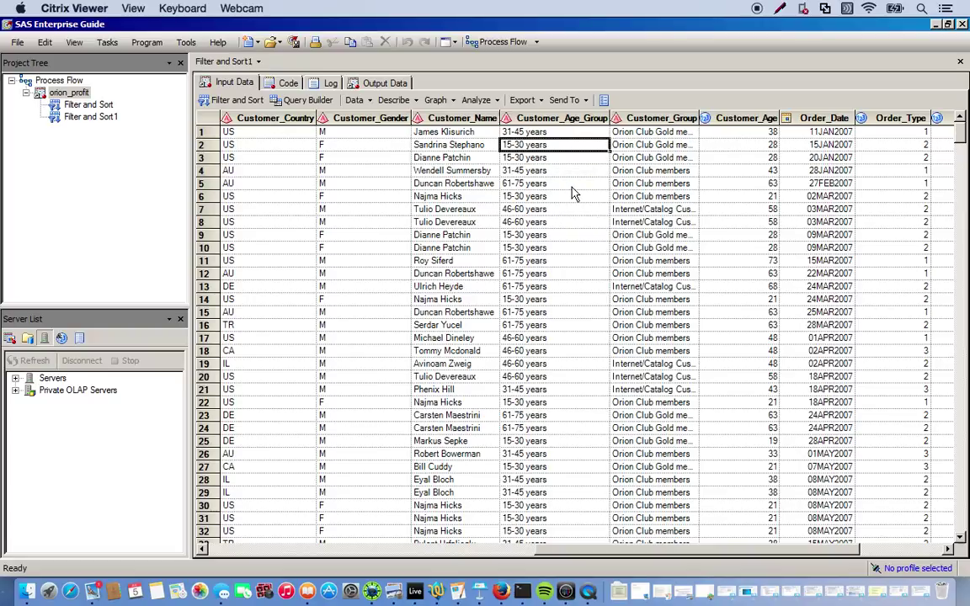
click(533, 211)
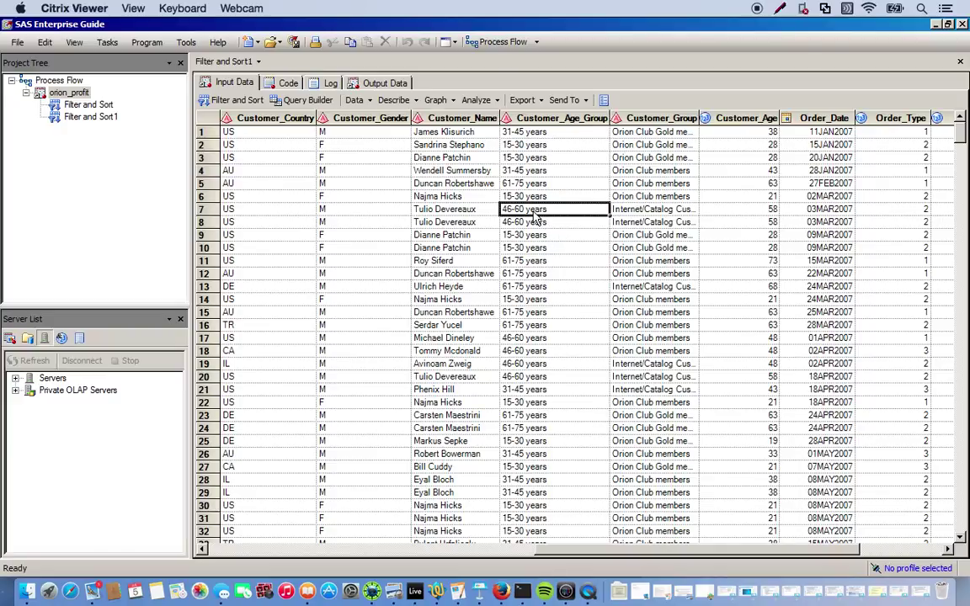
click(528, 184)
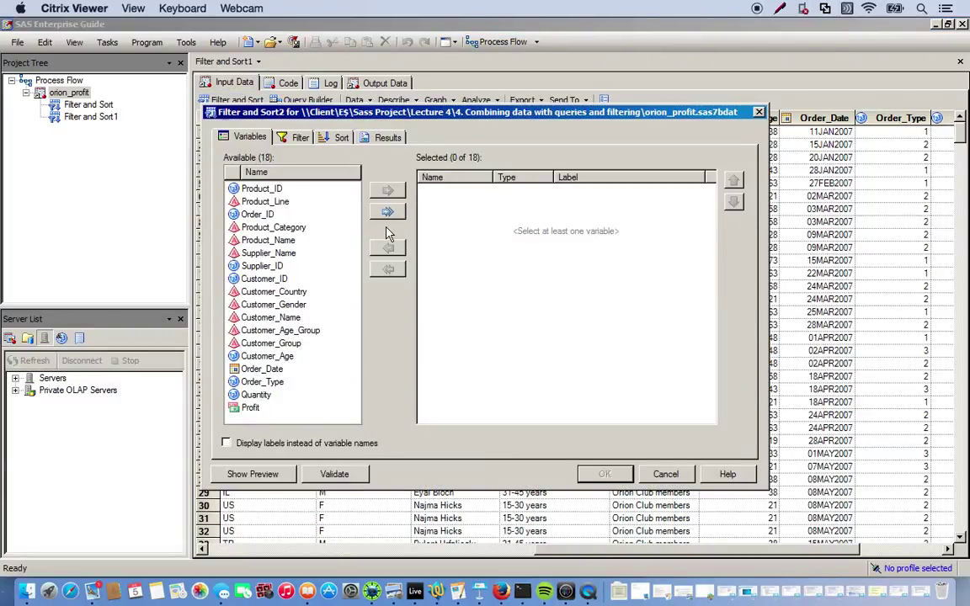
Select all 18 variables, then filter on Customer_Age_Group using the In a list operator
click(385, 213)
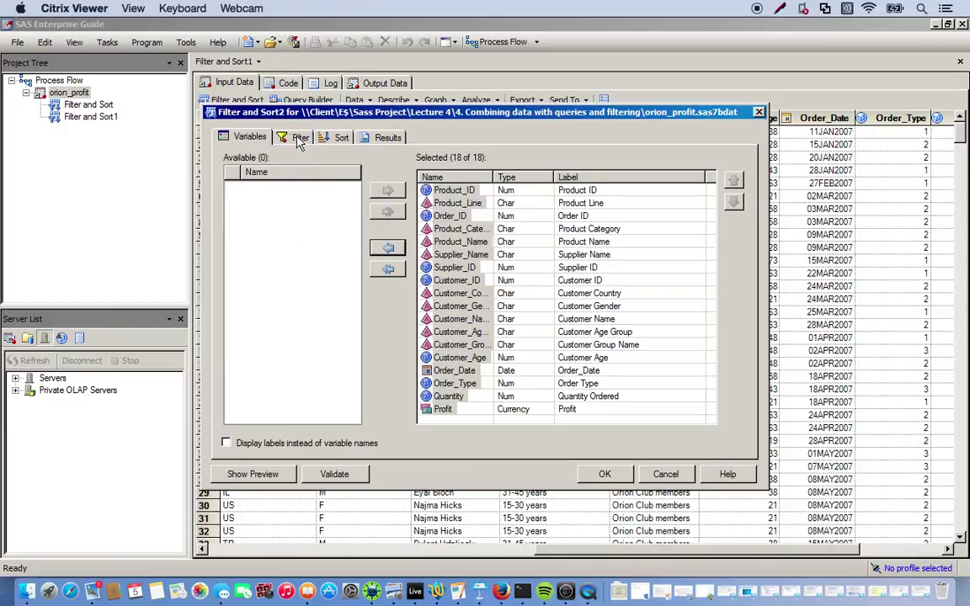
click(294, 139)
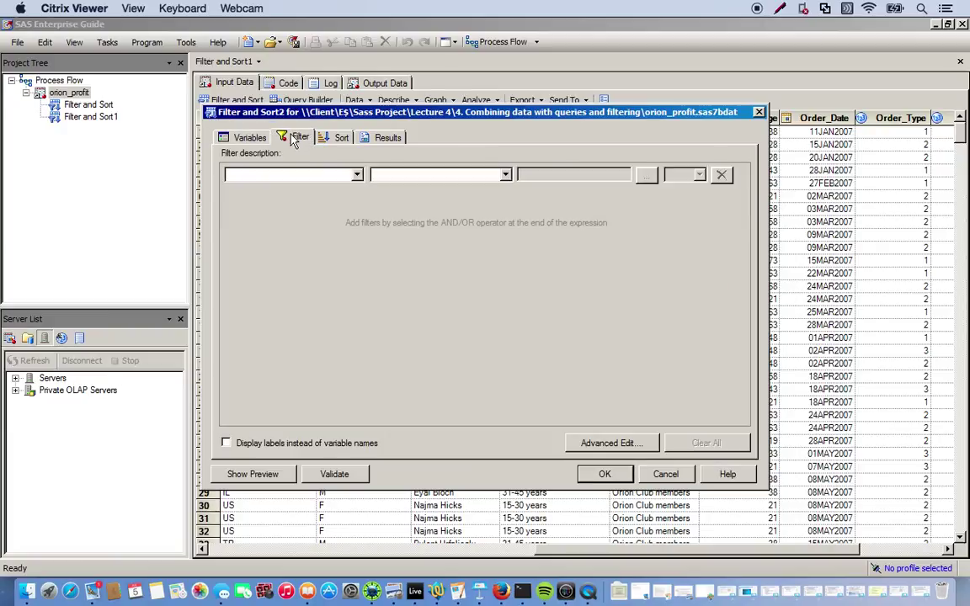
click(316, 176)
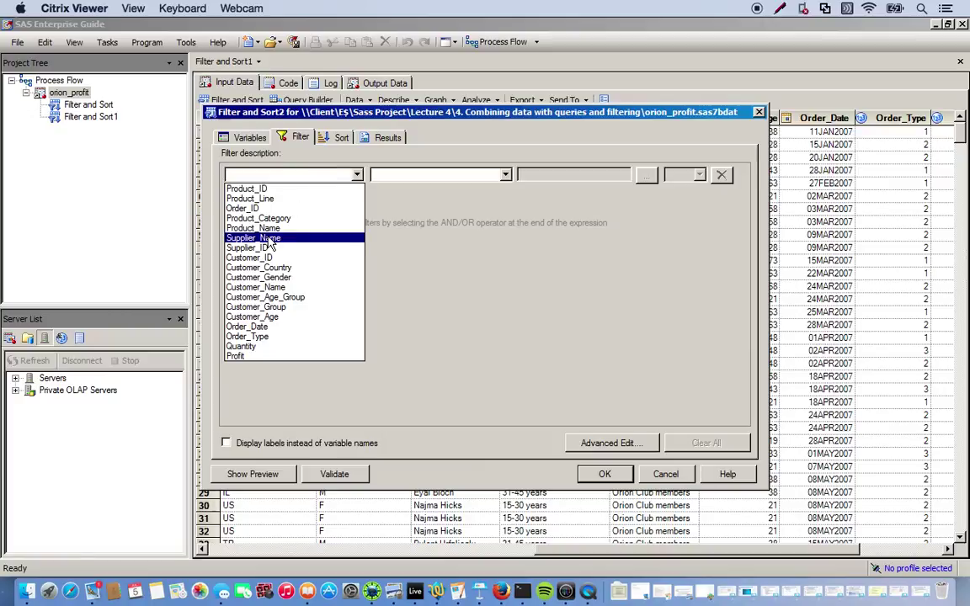
click(312, 303)
click(465, 175)
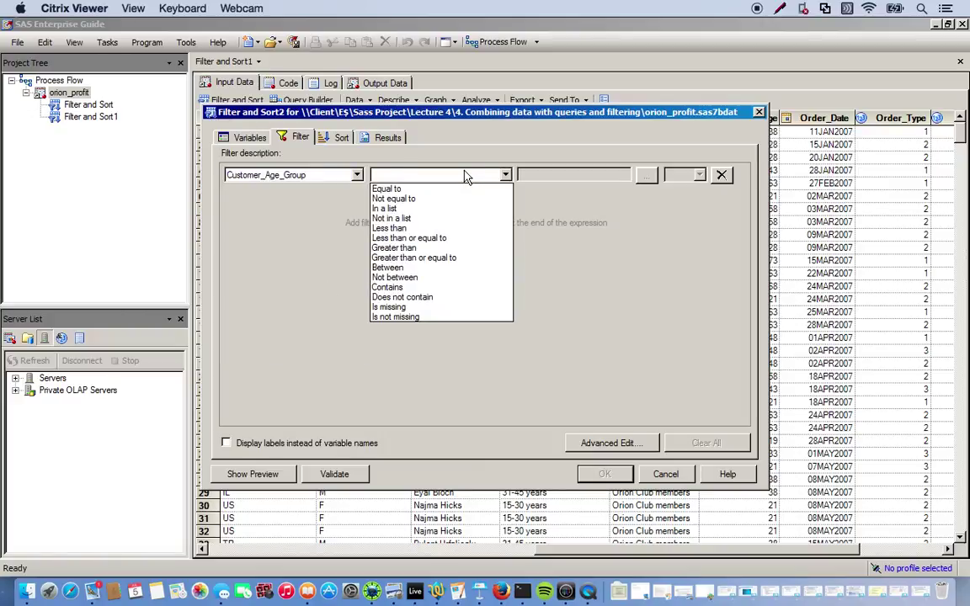
click(385, 209)
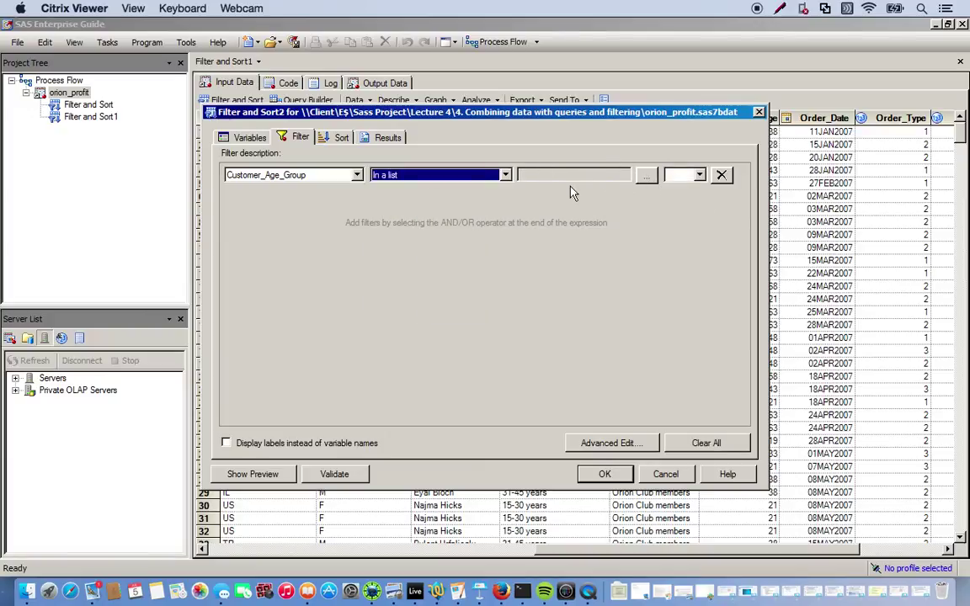
Add 15-30 years and 61-75 years as the Customer_Age_Group list values and confirm them
click(646, 176)
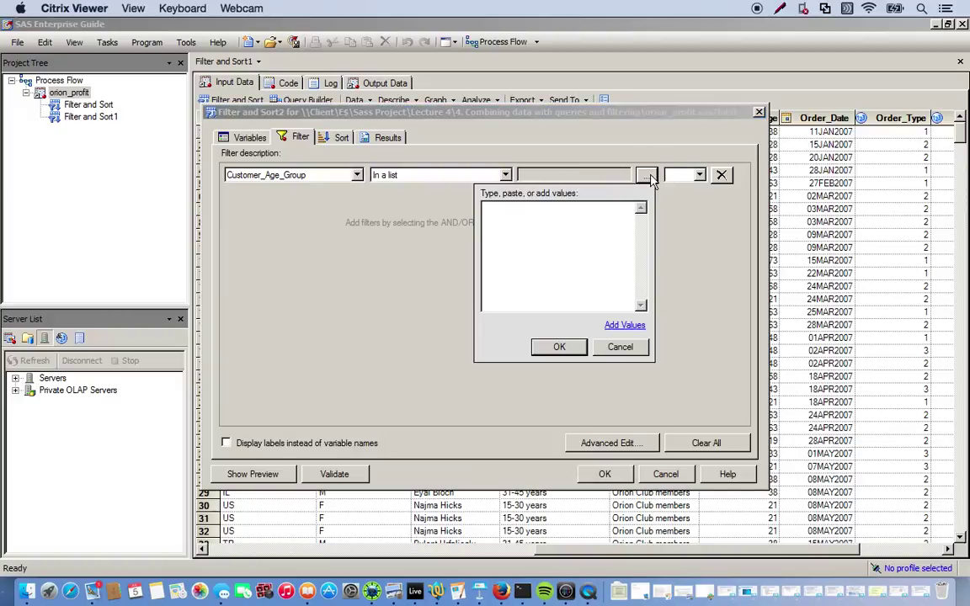
click(623, 327)
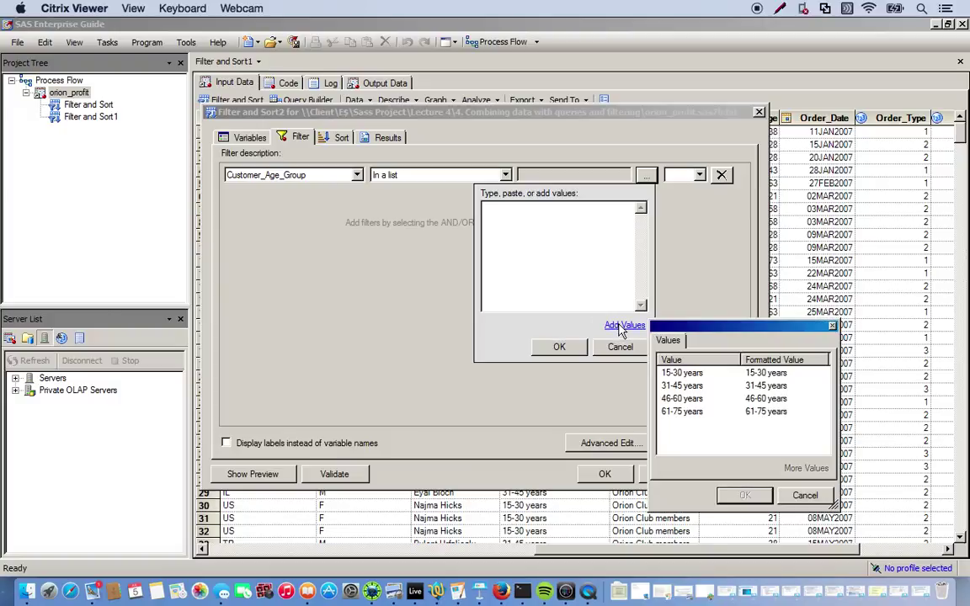
click(689, 376)
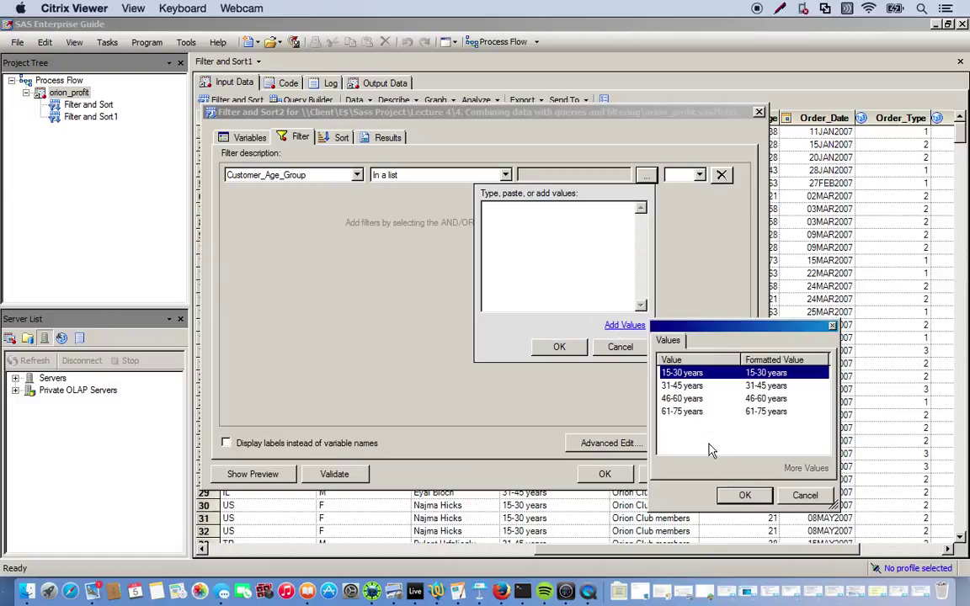
click(744, 495)
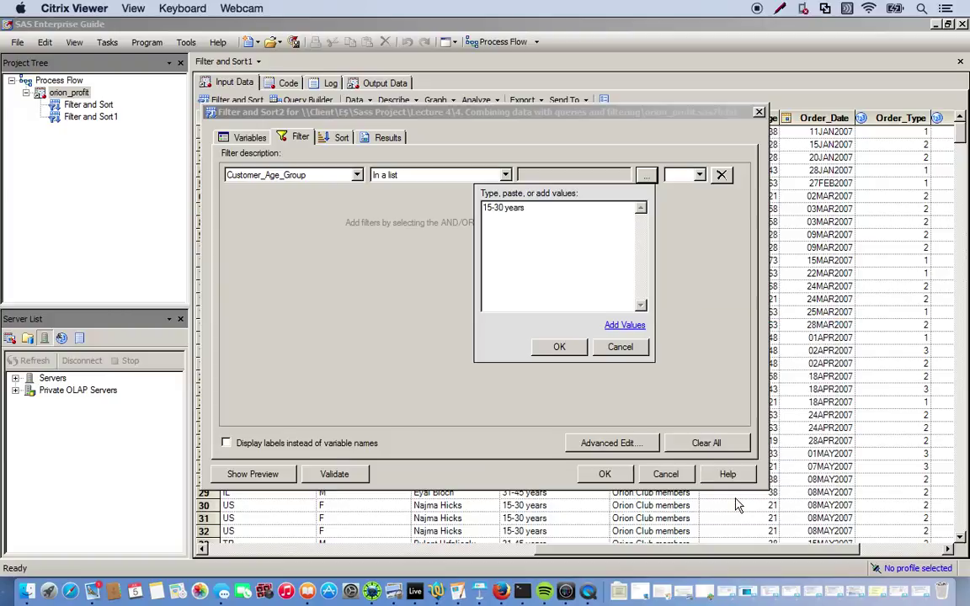
click(613, 327)
click(686, 413)
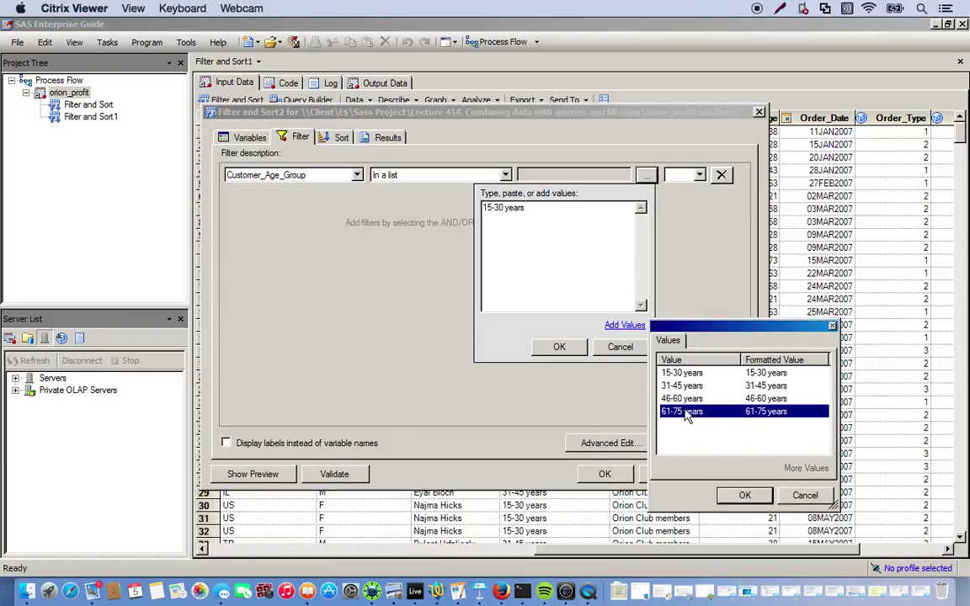
click(744, 497)
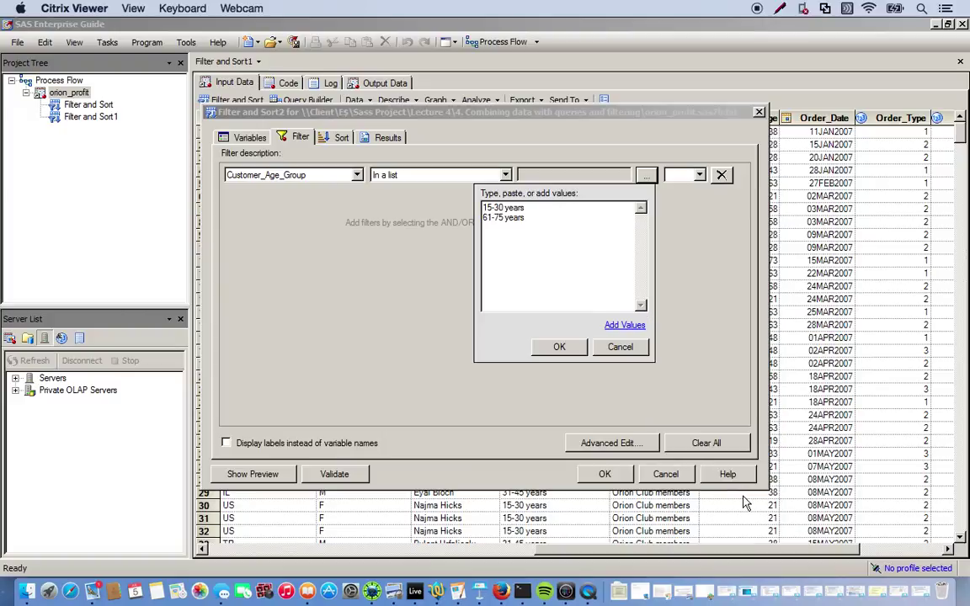
click(560, 346)
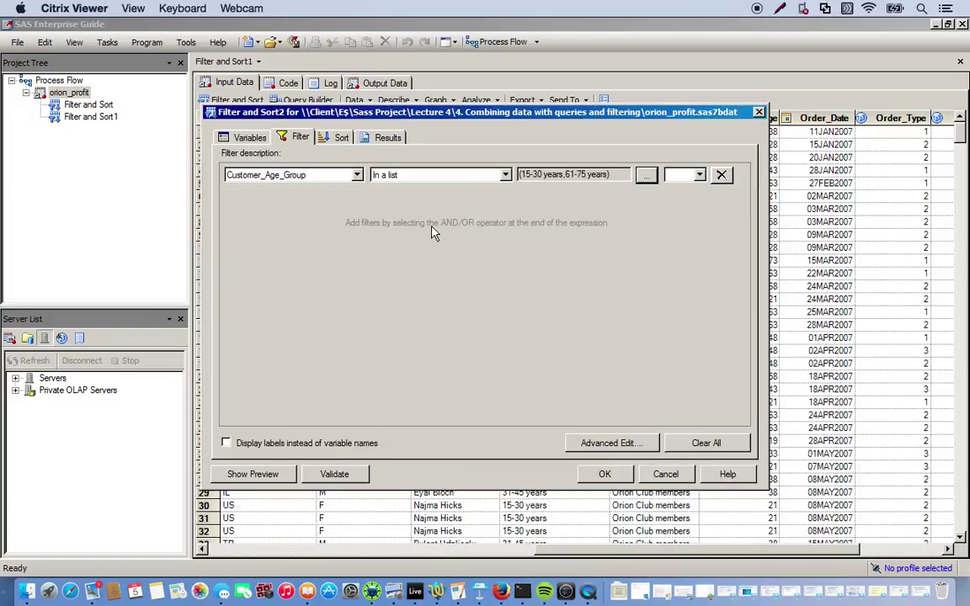
Sort Filter and Sort2 ascending by Customer_Age and run it to show the output table
click(339, 136)
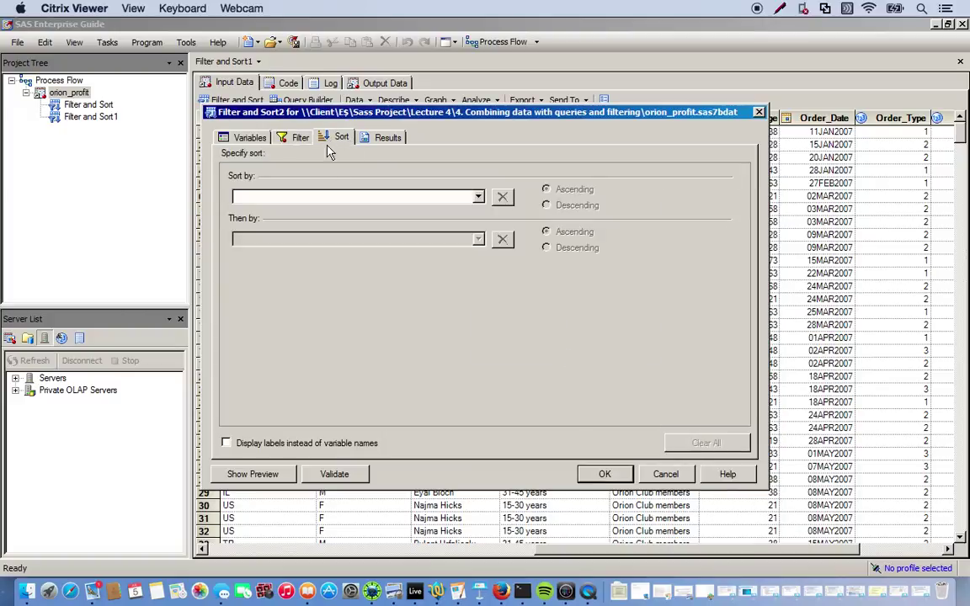
click(478, 199)
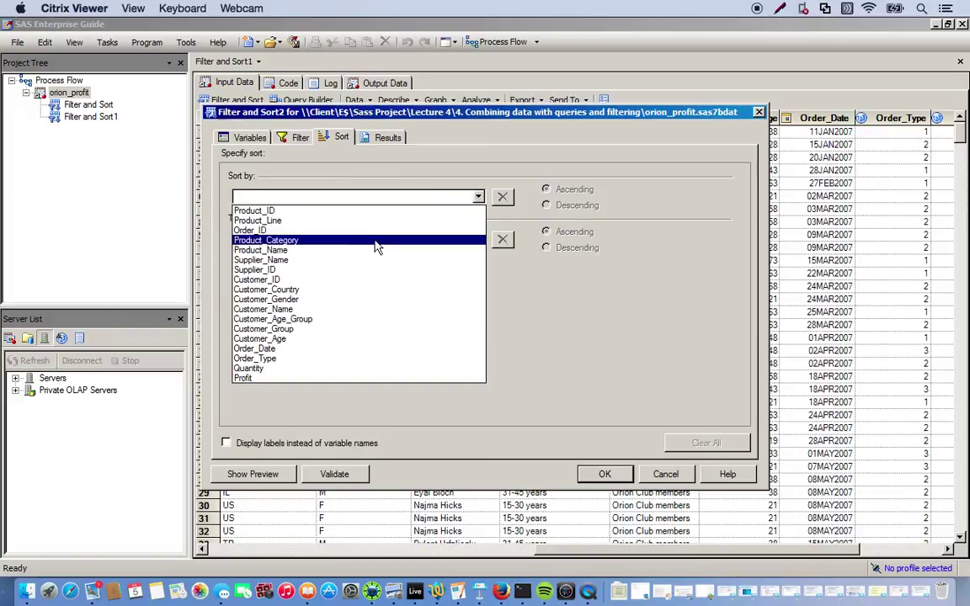
click(275, 340)
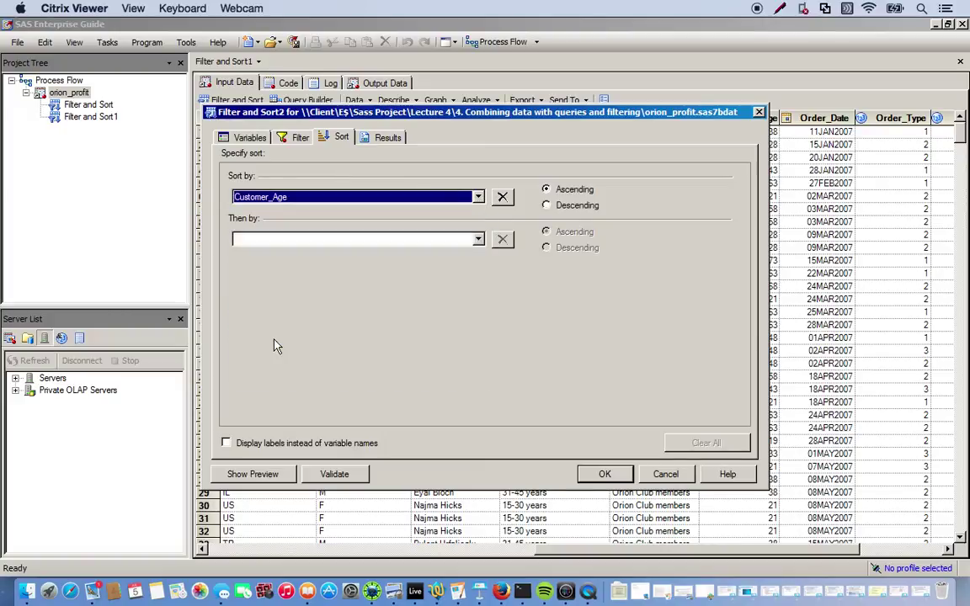
click(605, 475)
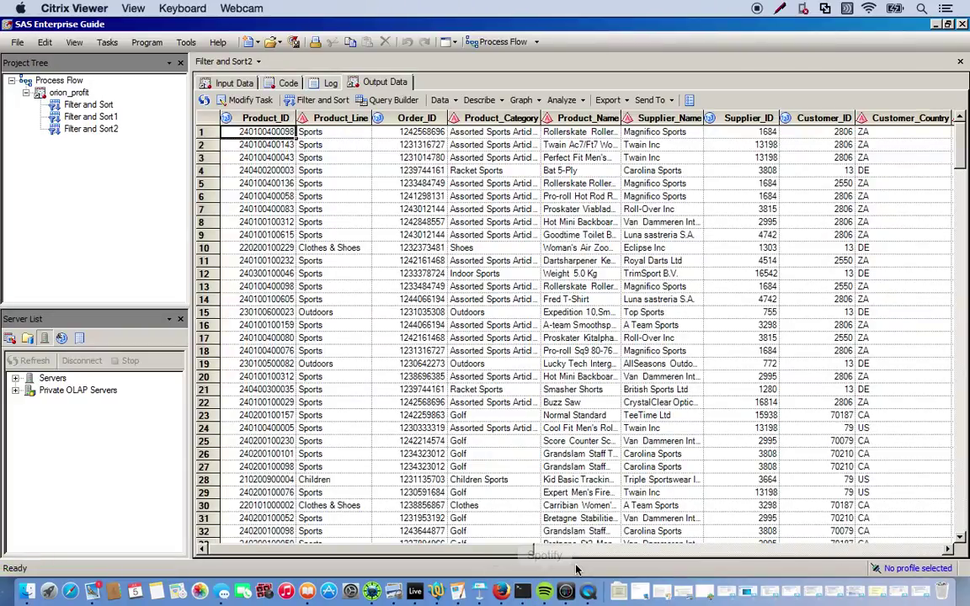
click(639, 551)
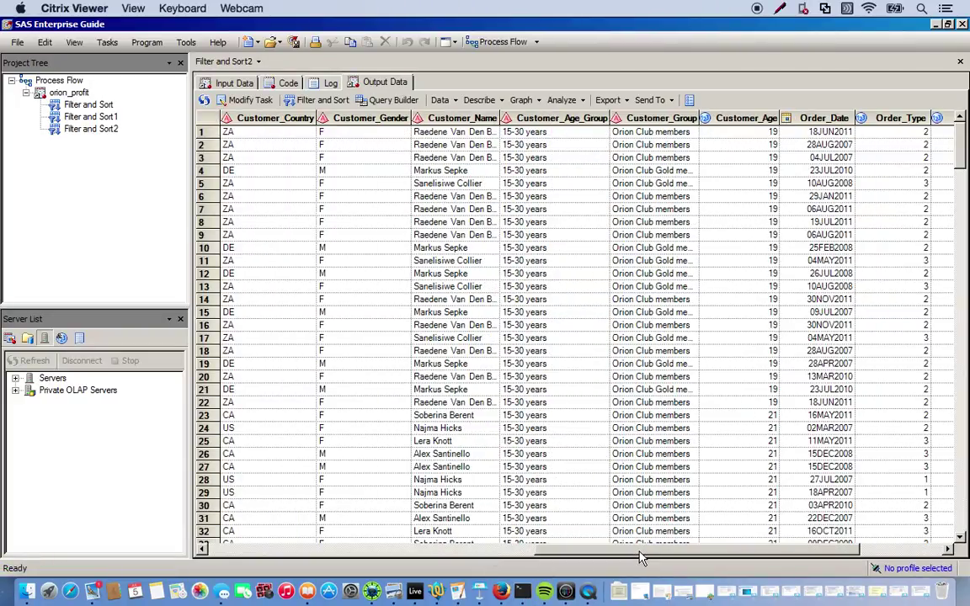
click(539, 117)
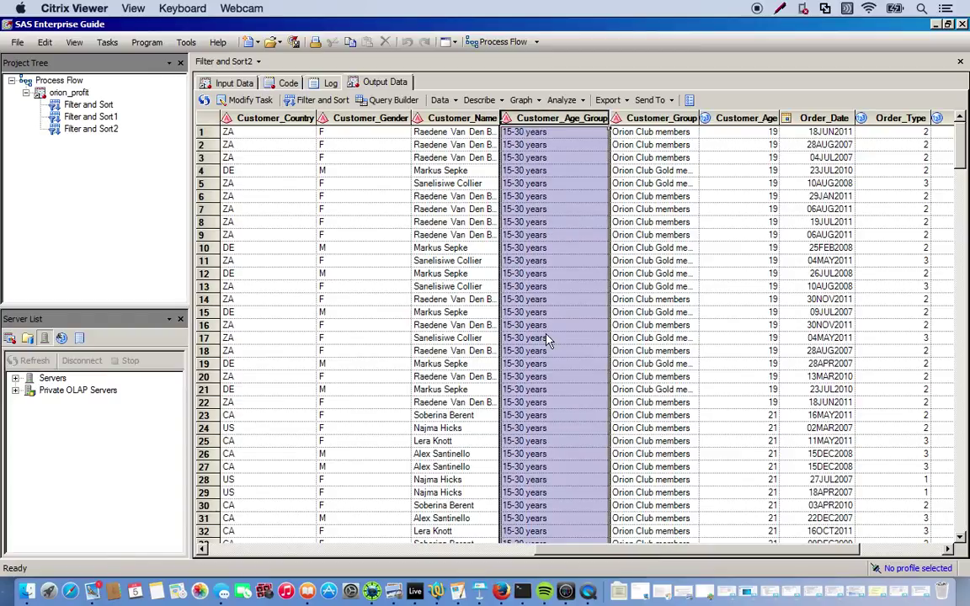
scroll(548, 339, down, 20)
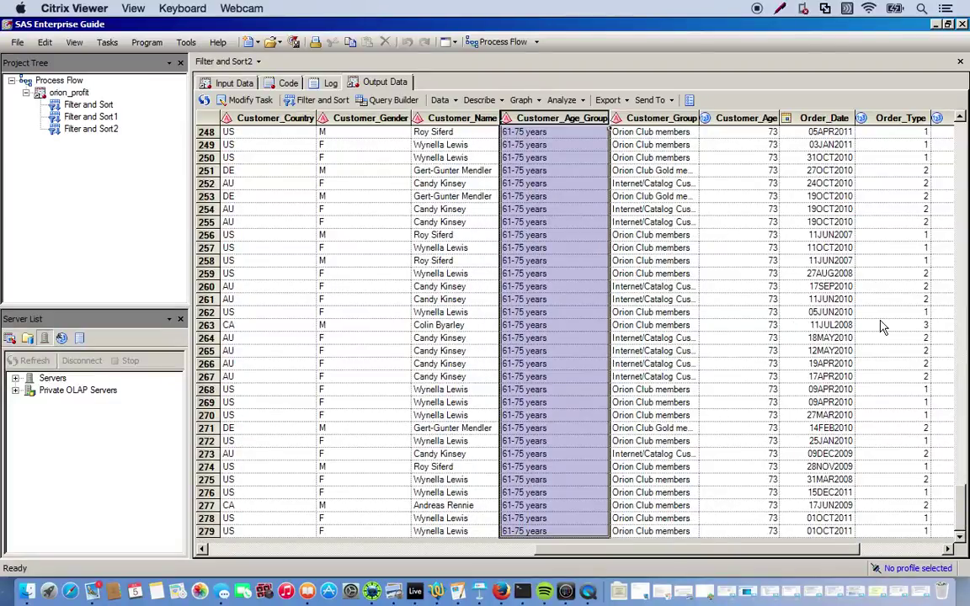
click(746, 118)
scroll(758, 287, up, 20)
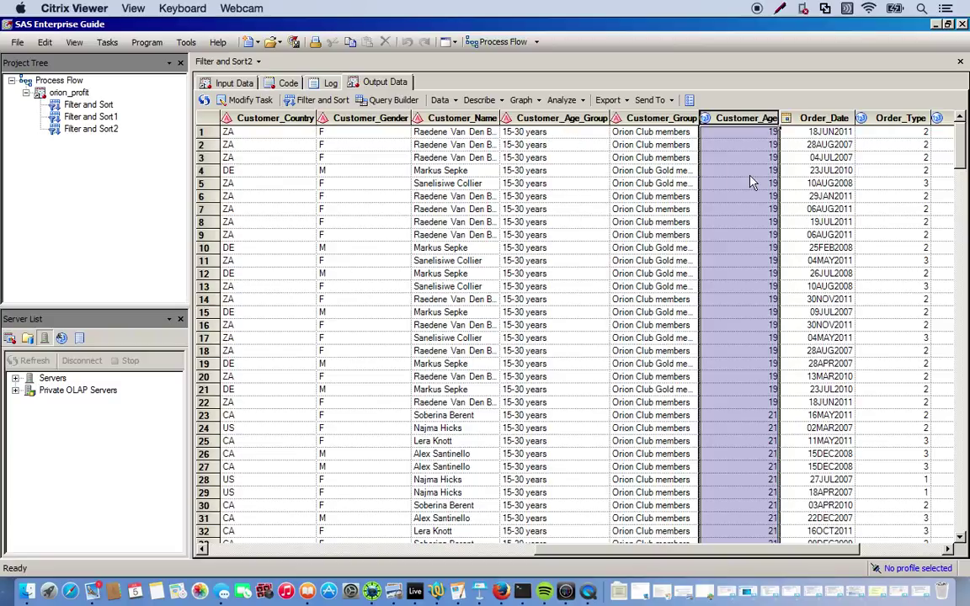
scroll(766, 187, down, 20)
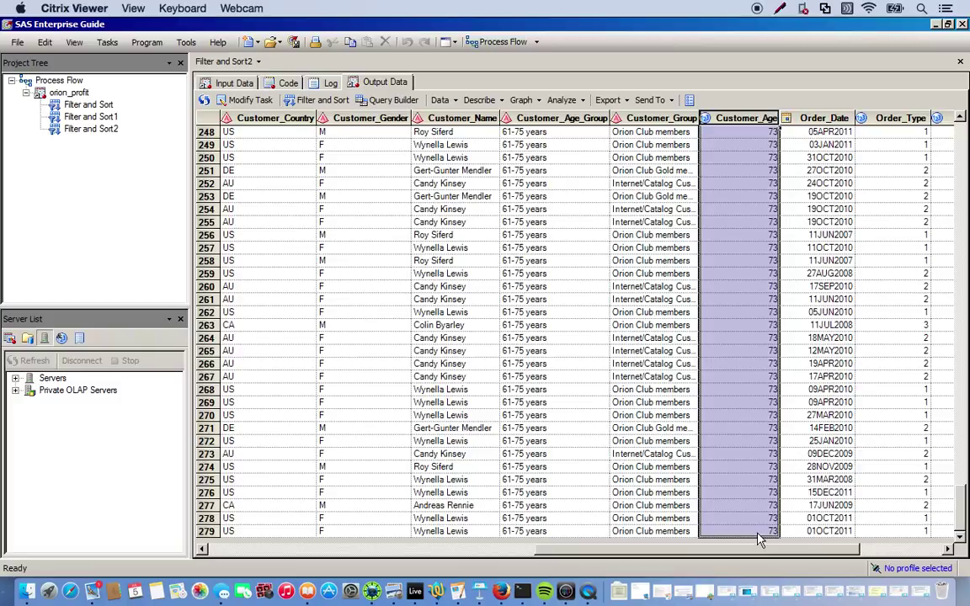
click(514, 313)
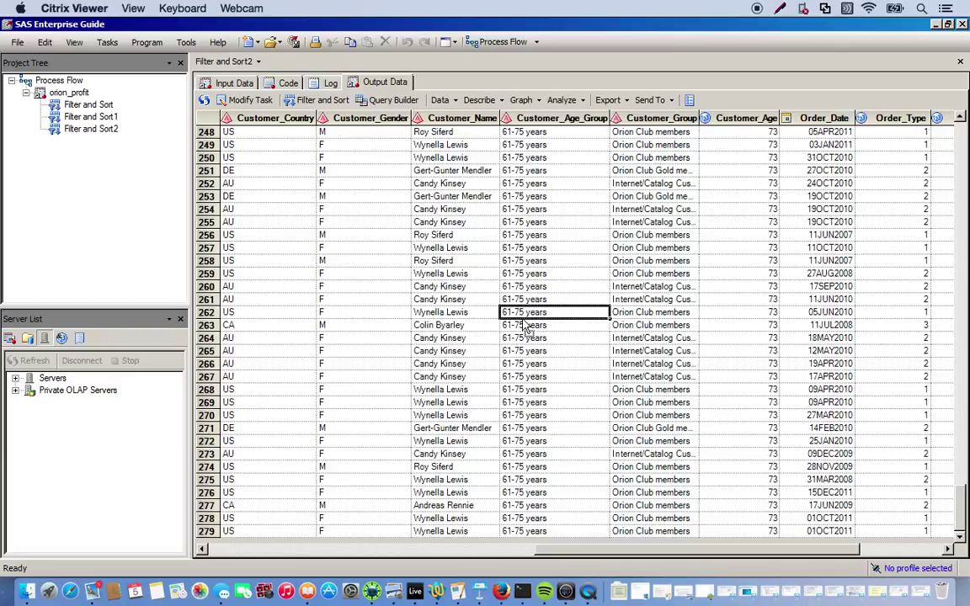
click(532, 261)
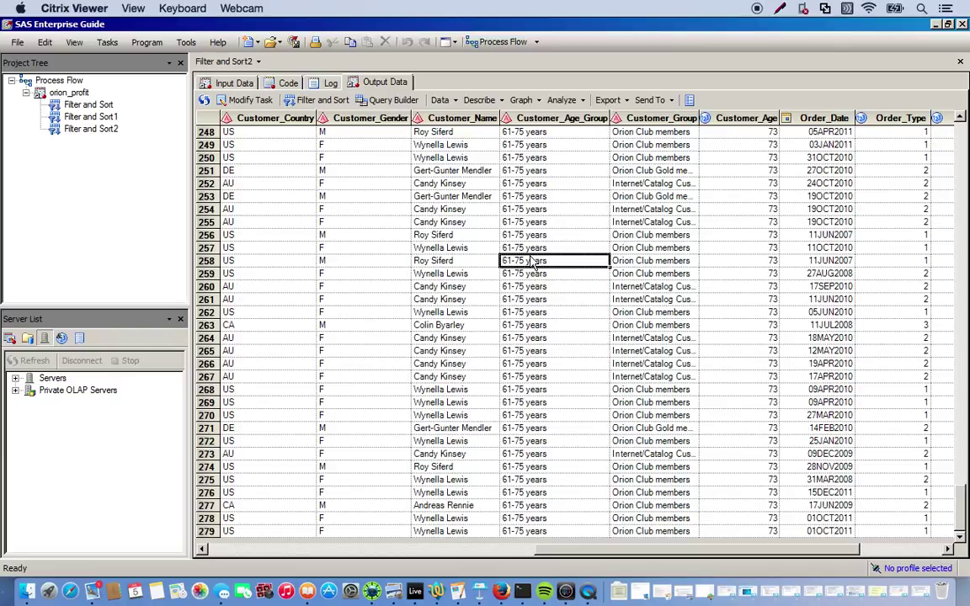
click(543, 286)
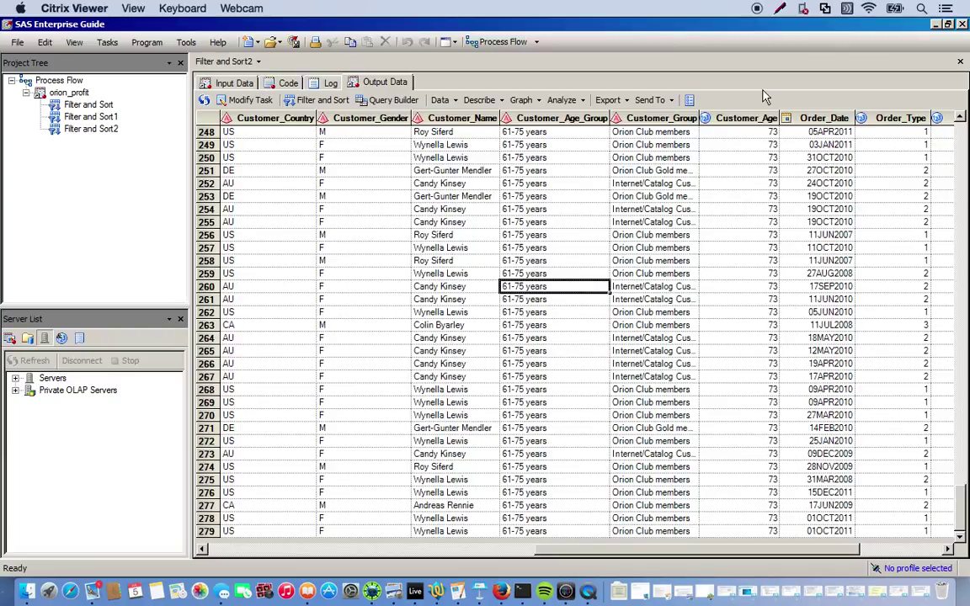